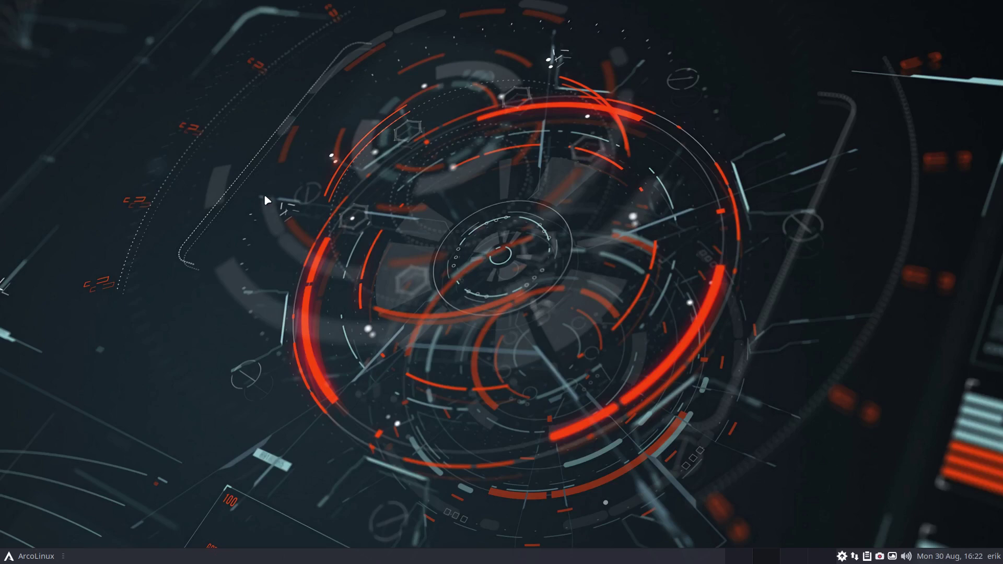
Step: Open a terminal and check the driver information in NVIDIA X Server Settings, closing the settings window when done
key(ctrl+alt+Return)
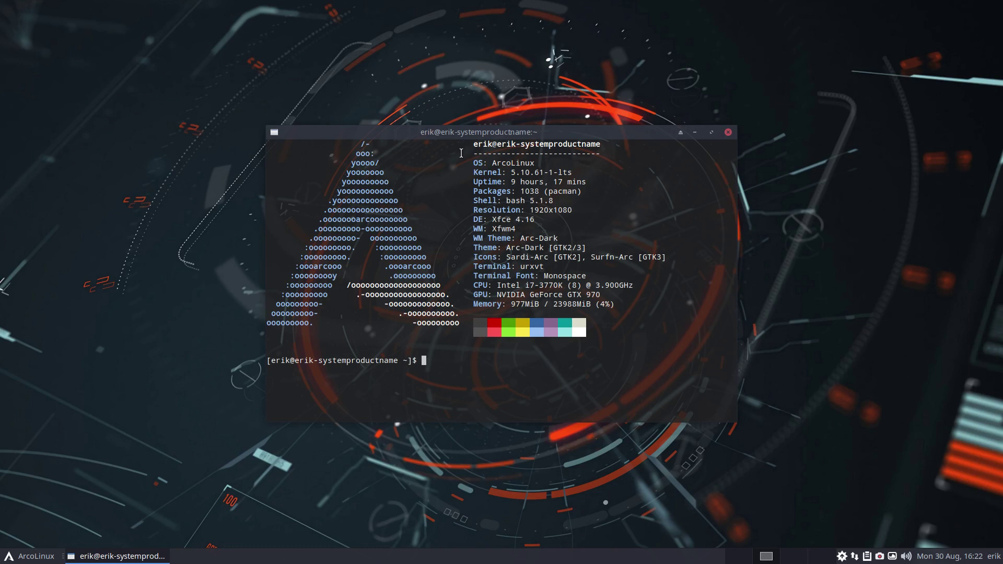
click(32, 559)
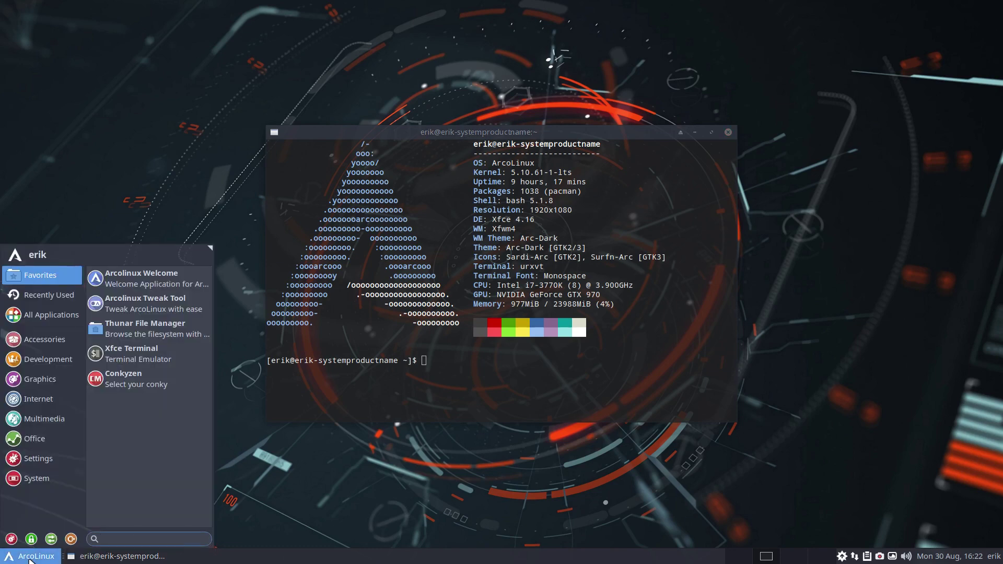
text(nvi)
key(Return)
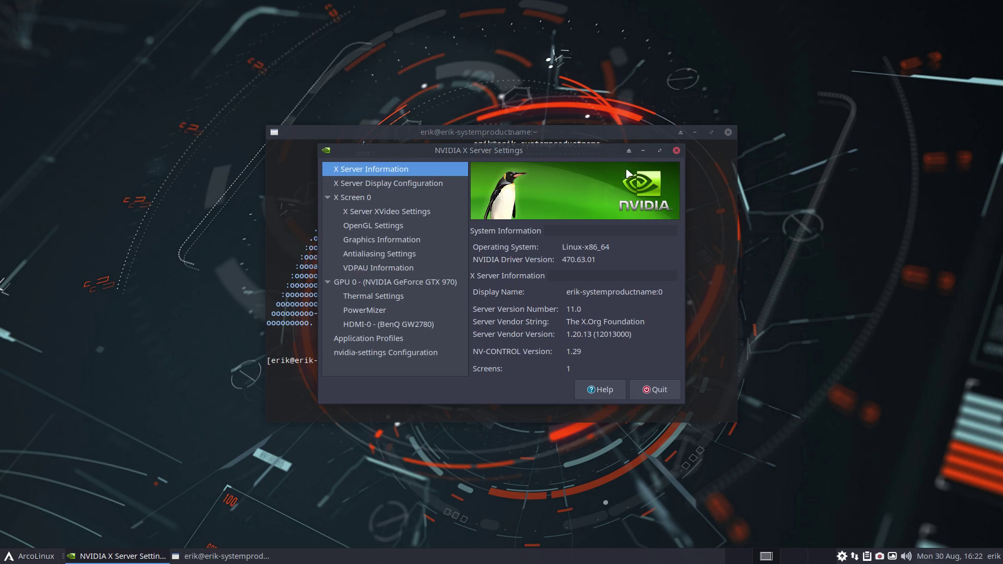
click(675, 150)
click(541, 307)
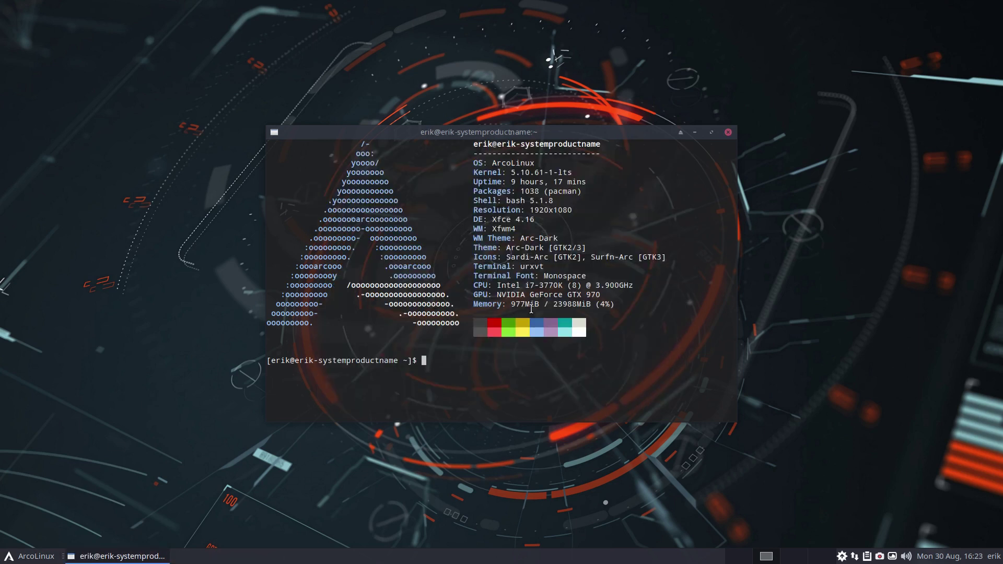
Step: Launch the ArcoLinux Desktop Trasher from the terminal with adt, authenticating with the account password
drag(529, 129, 506, 101)
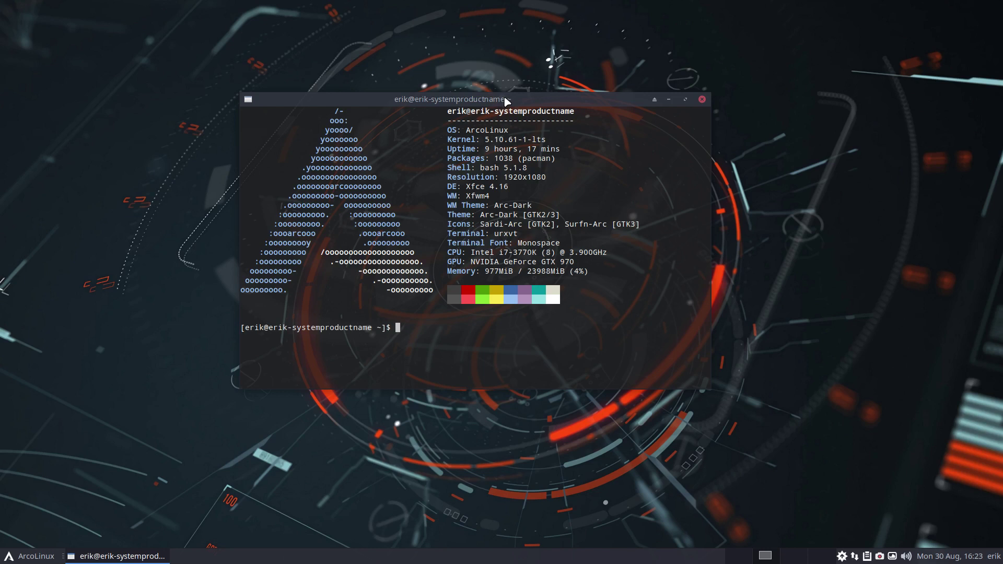
text(adt)
key(Return)
text(***)
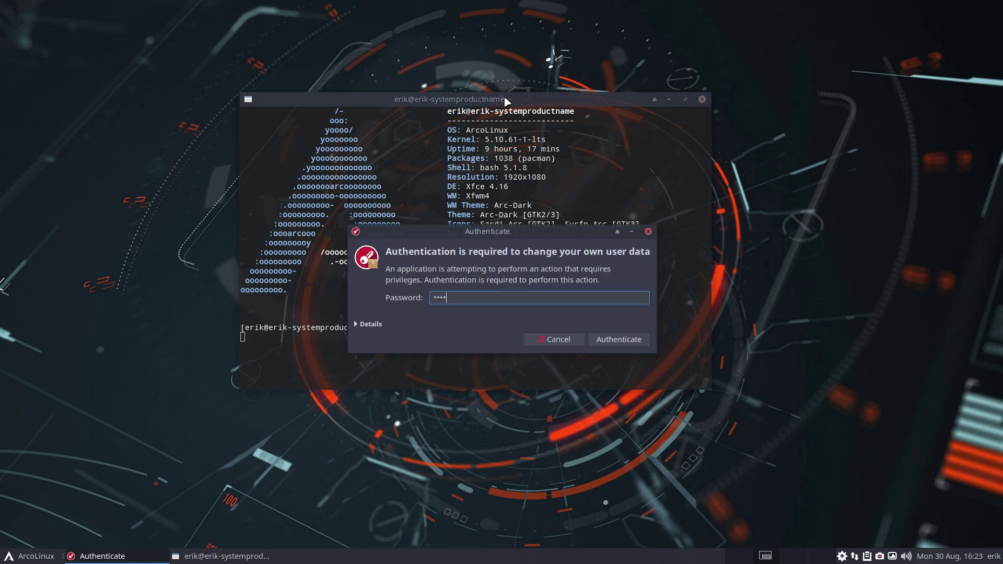
key(Return)
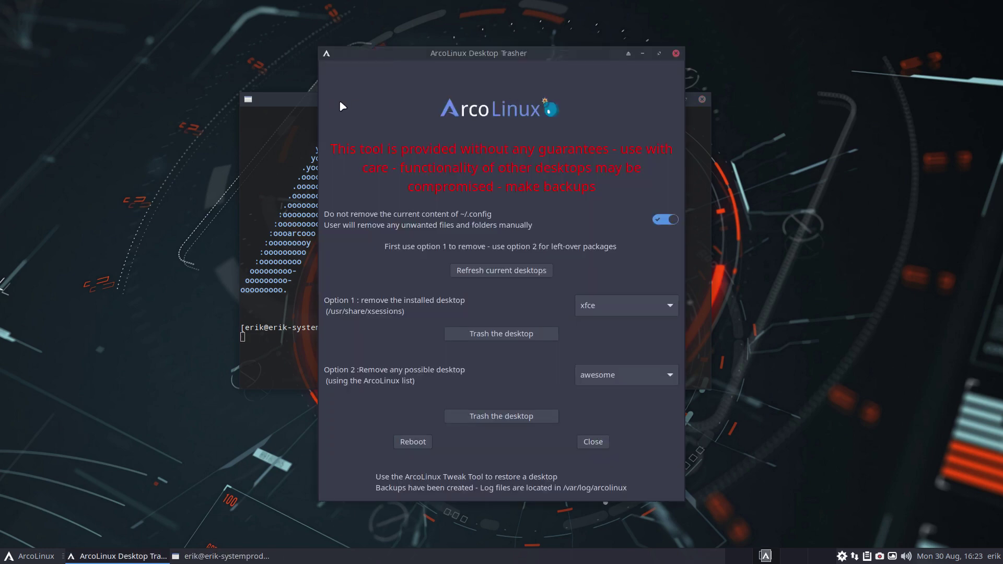
Step: Maximize the terminal and place the Desktop Trasher window clear of the terminal output
click(312, 102)
drag(312, 102, 313, 1)
click(116, 556)
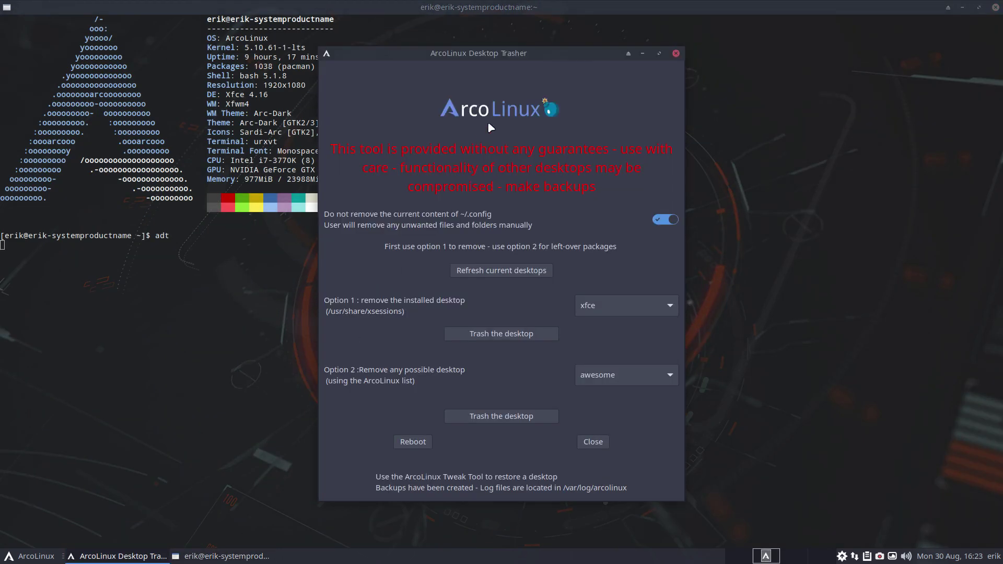
drag(535, 53, 706, 48)
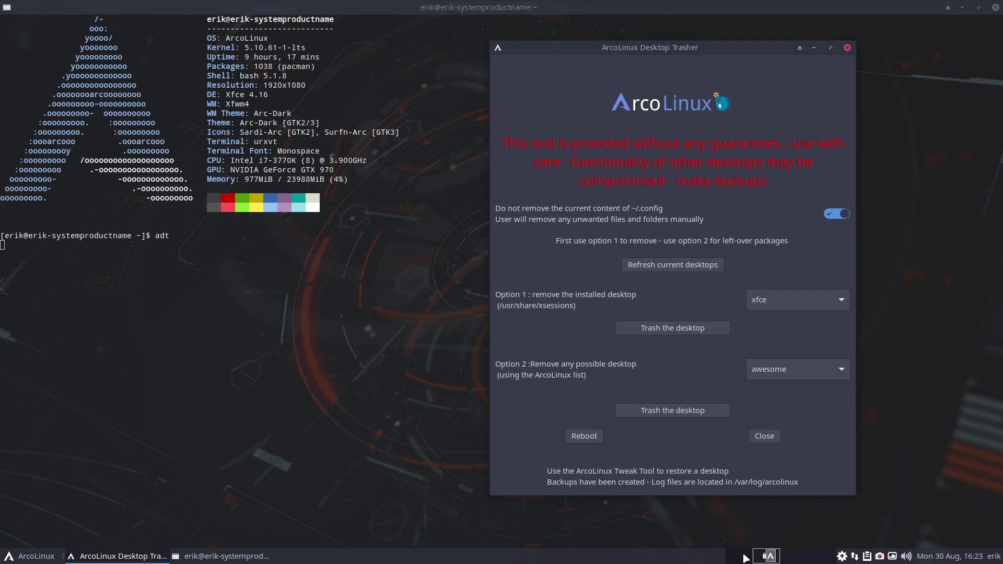
Step: On an empty workspace, launch the ArcoLinux Tweak Tool with att from a maximized terminal, authenticating with the account password
click(766, 556)
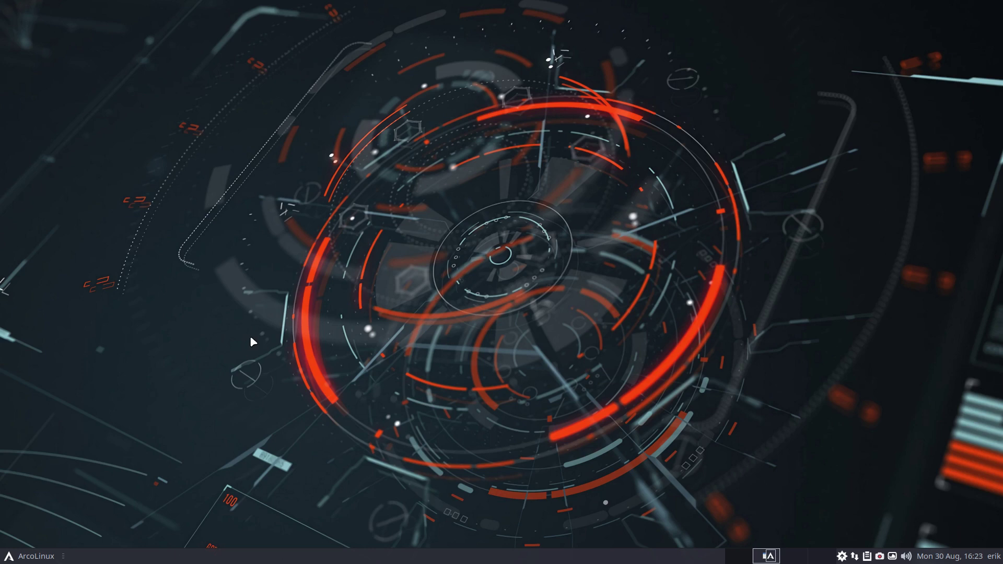
key(ctrl+alt+t)
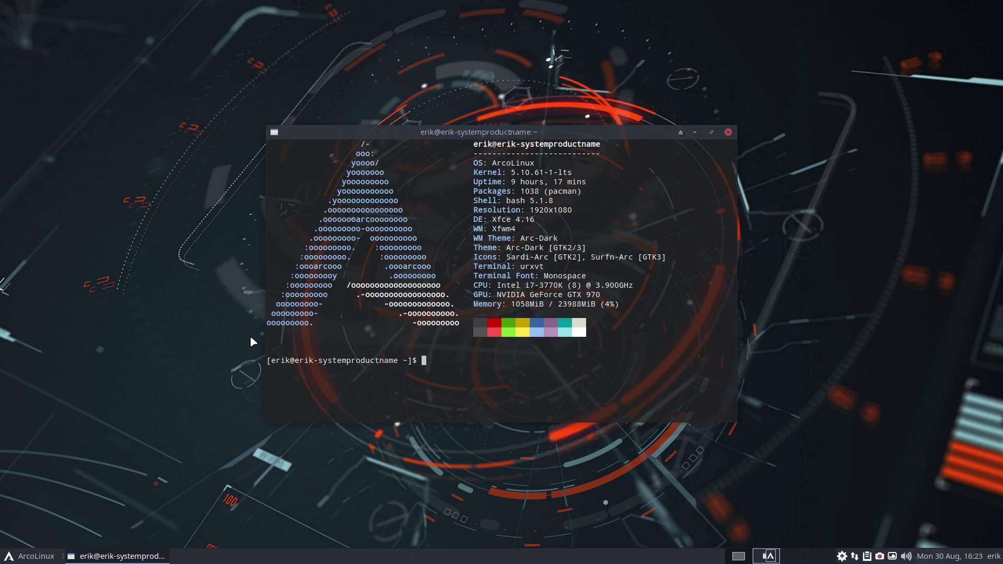
text(att)
key(Return)
text(***)
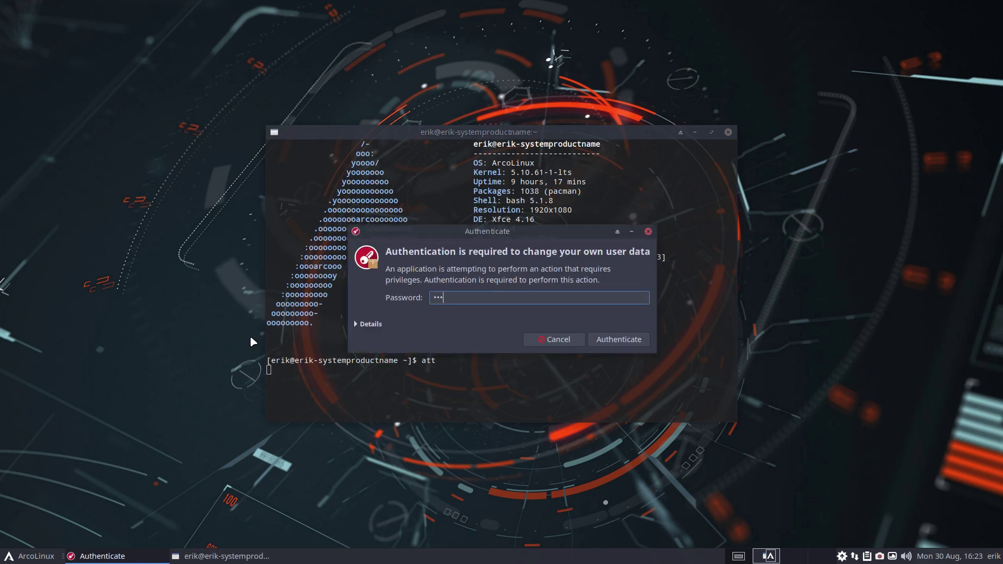
text(*)
key(Return)
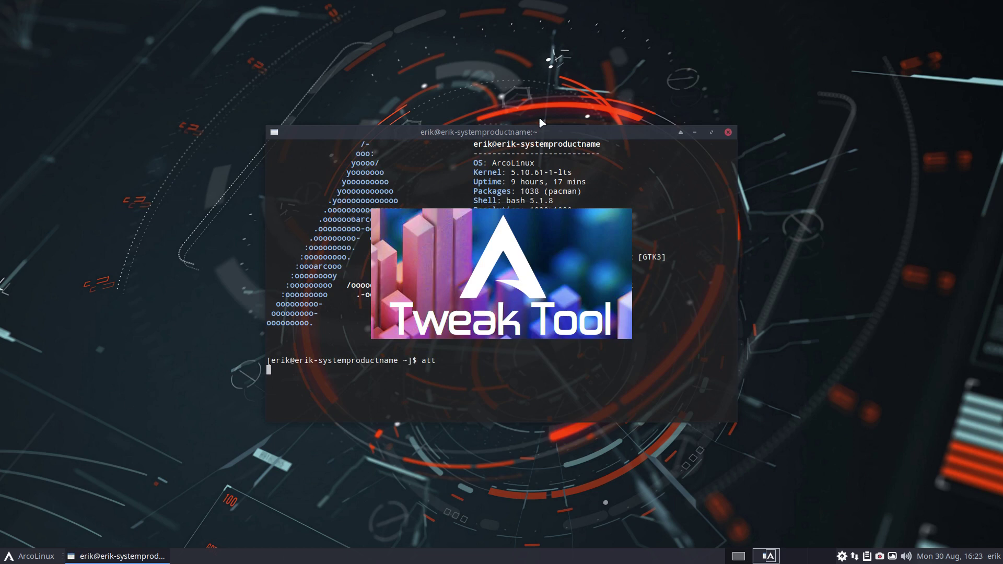
double_click(540, 137)
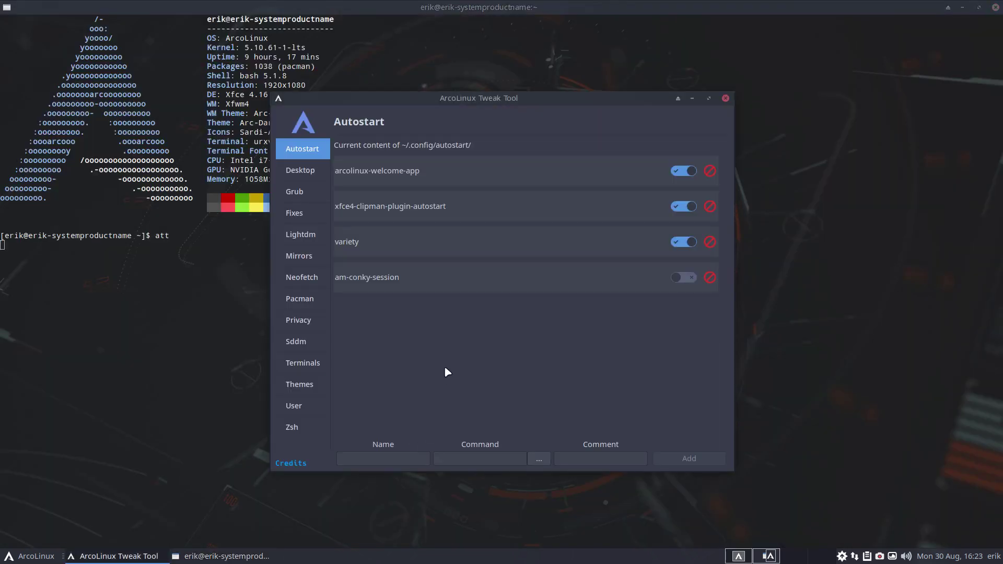
Step: Install the awesome desktop with the Desktop Installer and move the Tweak Tool window clear of the terminal output
click(317, 171)
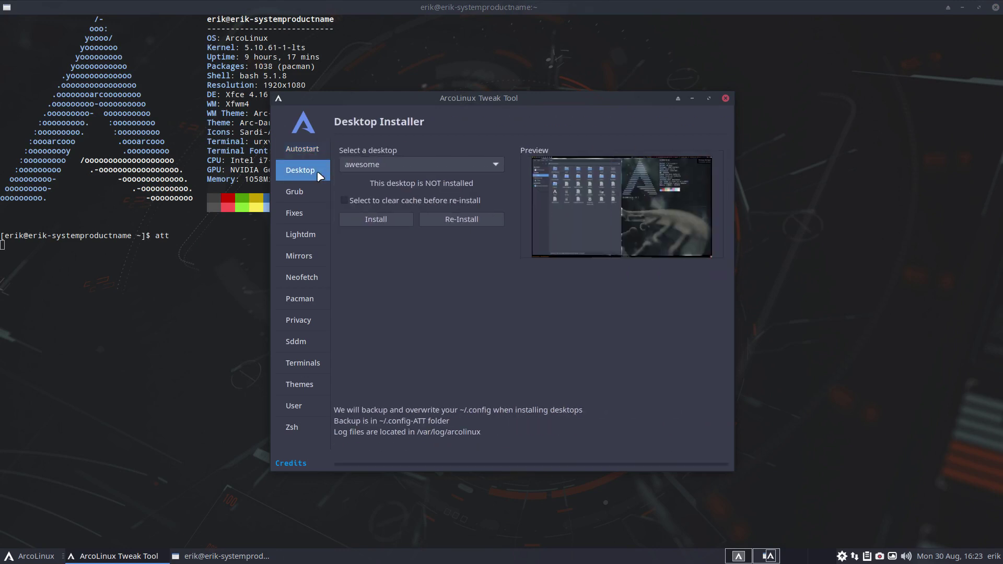
click(424, 168)
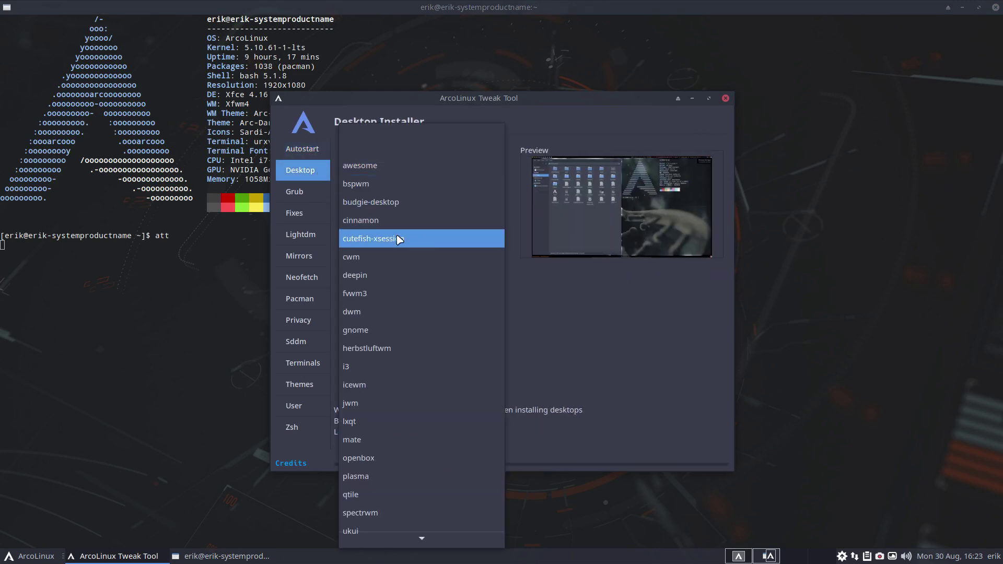
click(531, 121)
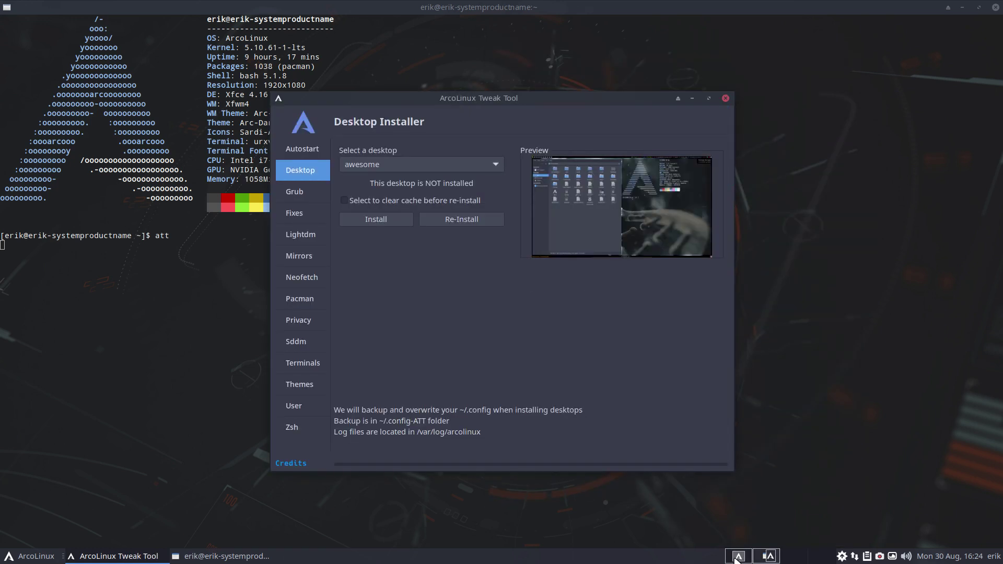
click(393, 224)
drag(470, 97, 630, 96)
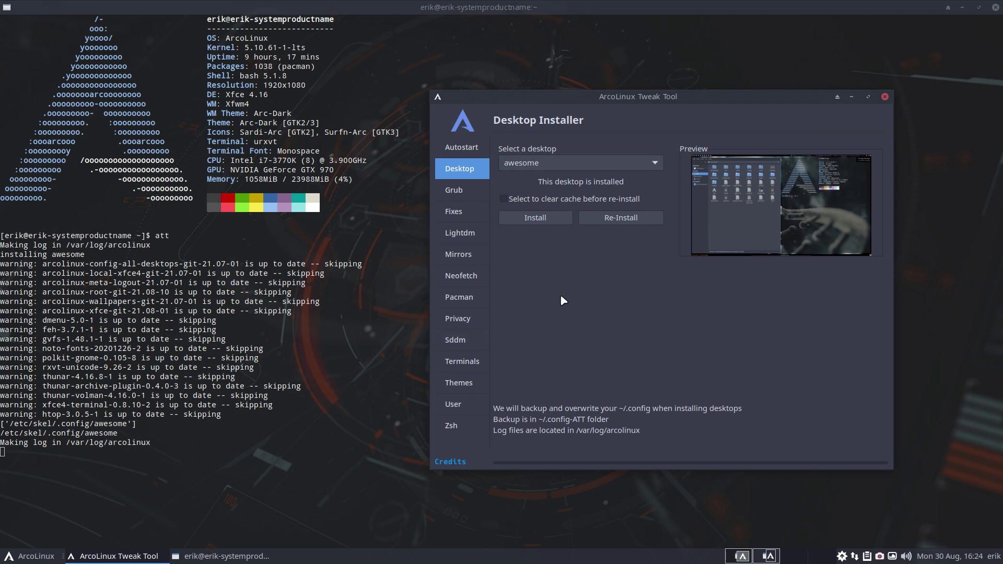
Step: Run update in a new terminal, authorize it with the account password, and close that terminal
key(super+Return)
text(update)
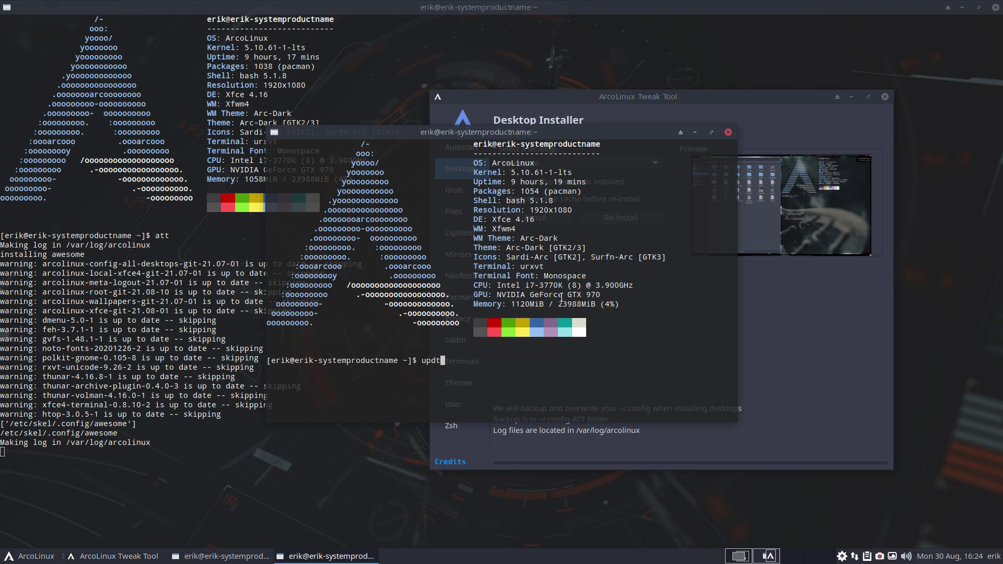
key(Return)
key(Return)
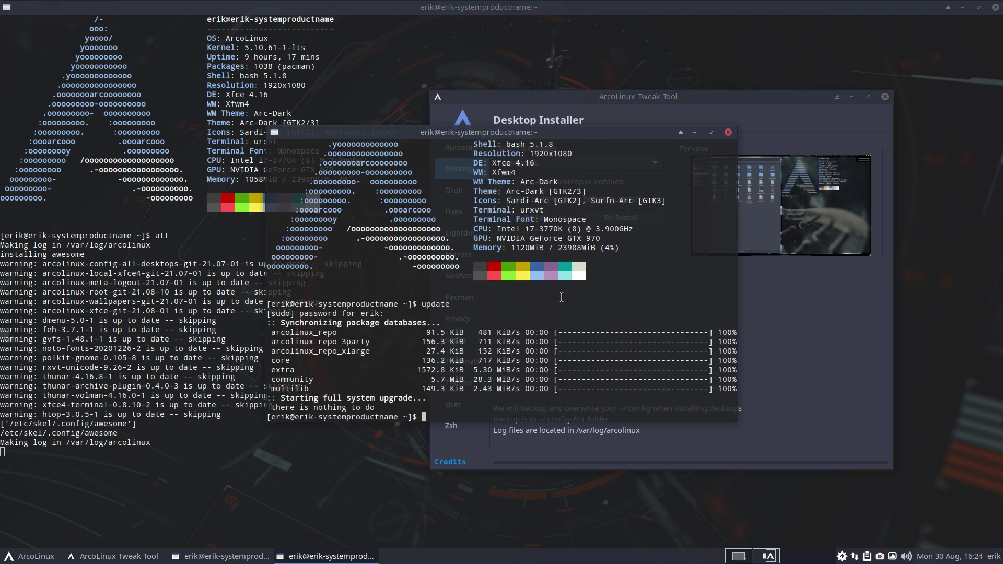
click(727, 132)
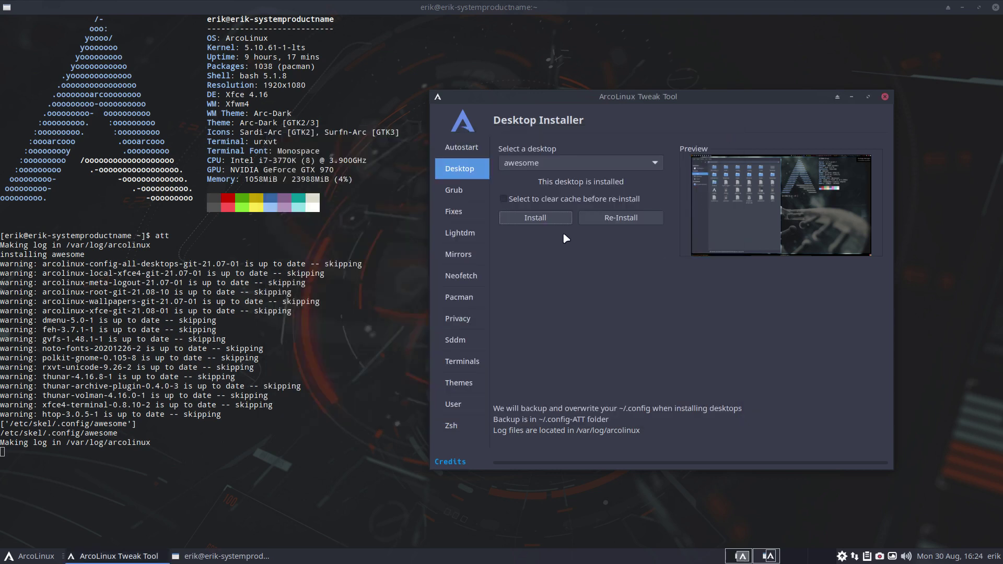
Step: Select bspwm in the Desktop Installer and install it
click(571, 168)
click(568, 181)
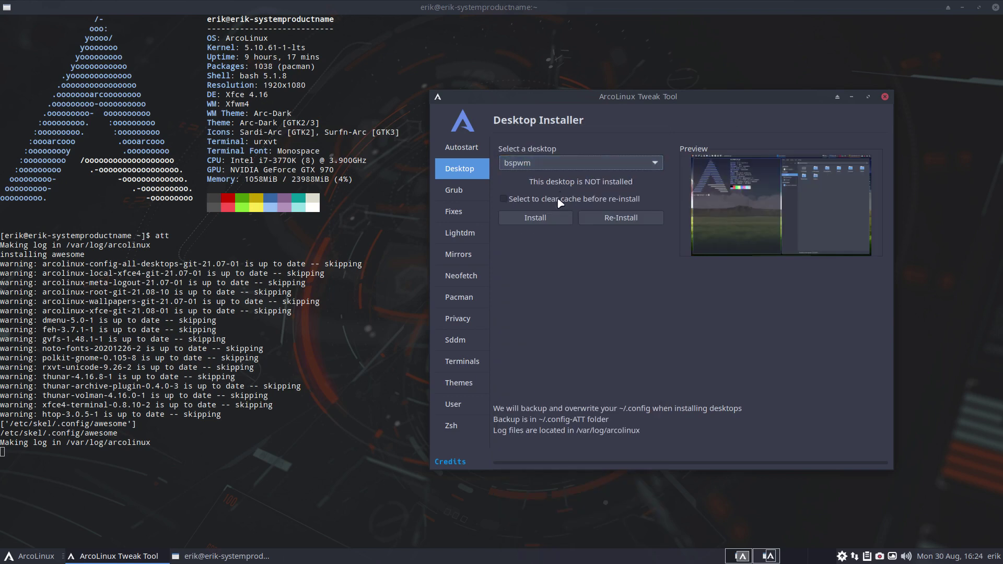
click(555, 217)
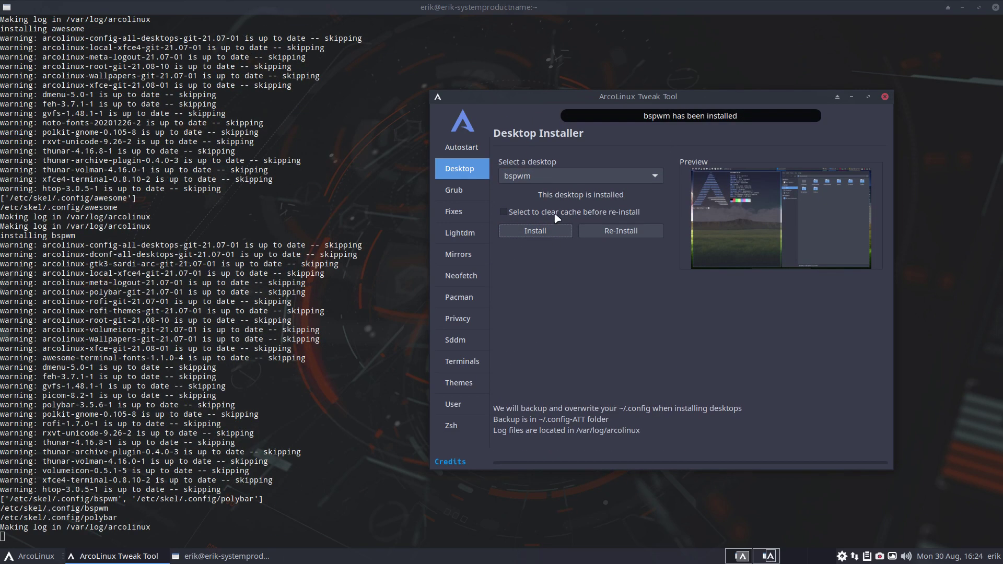
Step: Select cinnamon in the Desktop Installer and install it
click(557, 181)
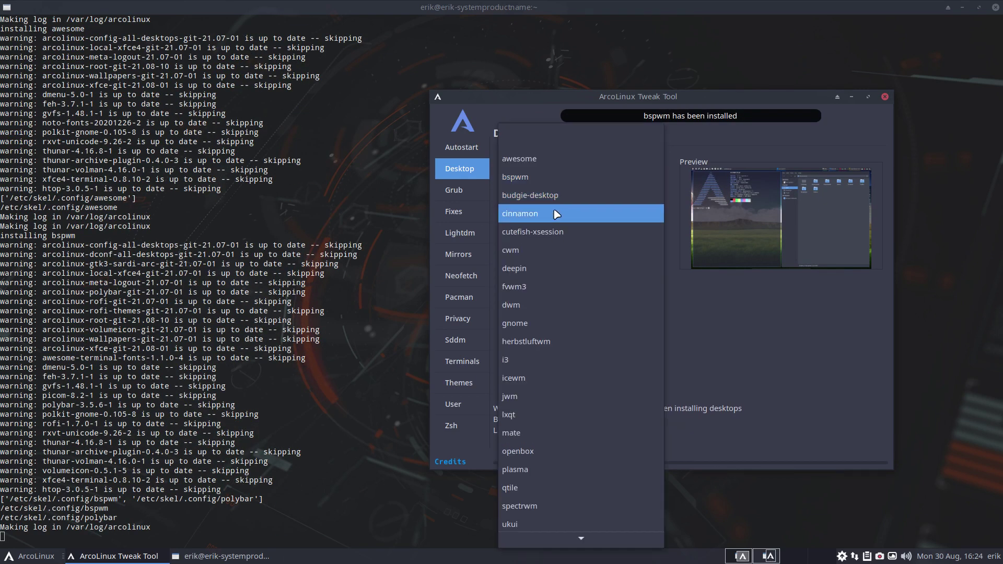
click(555, 214)
click(557, 217)
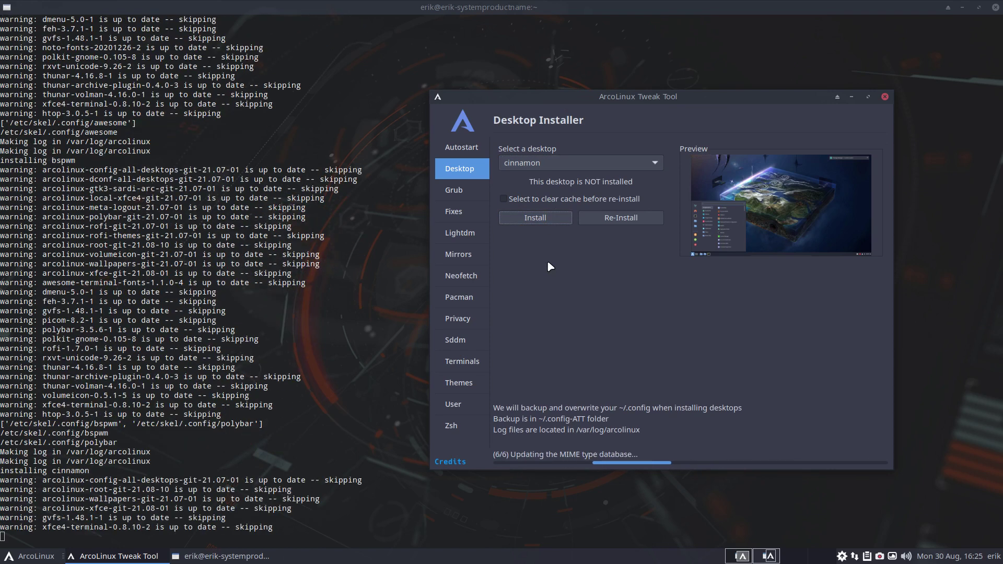
Step: Select dwm in the Desktop Installer and install it
click(551, 177)
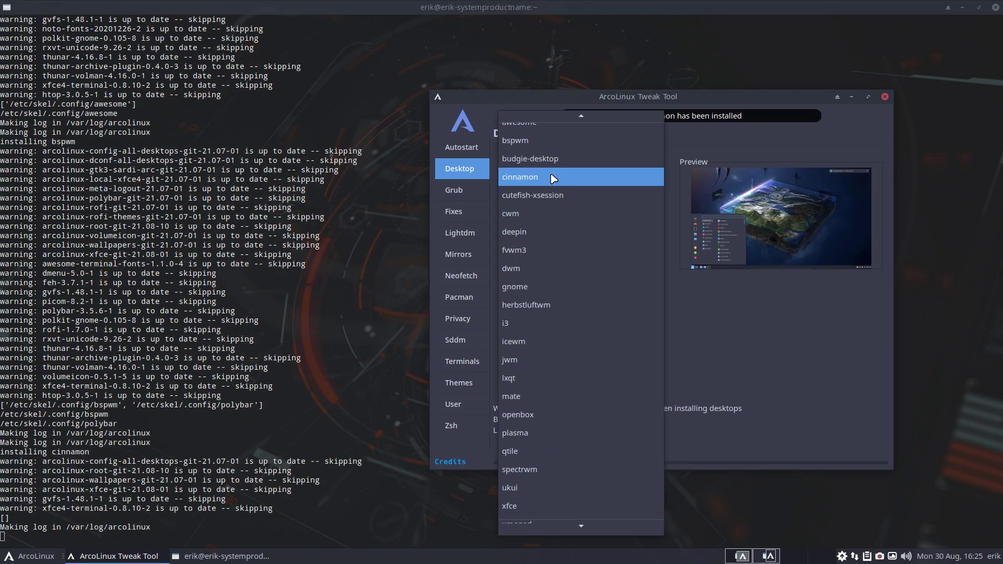
click(553, 268)
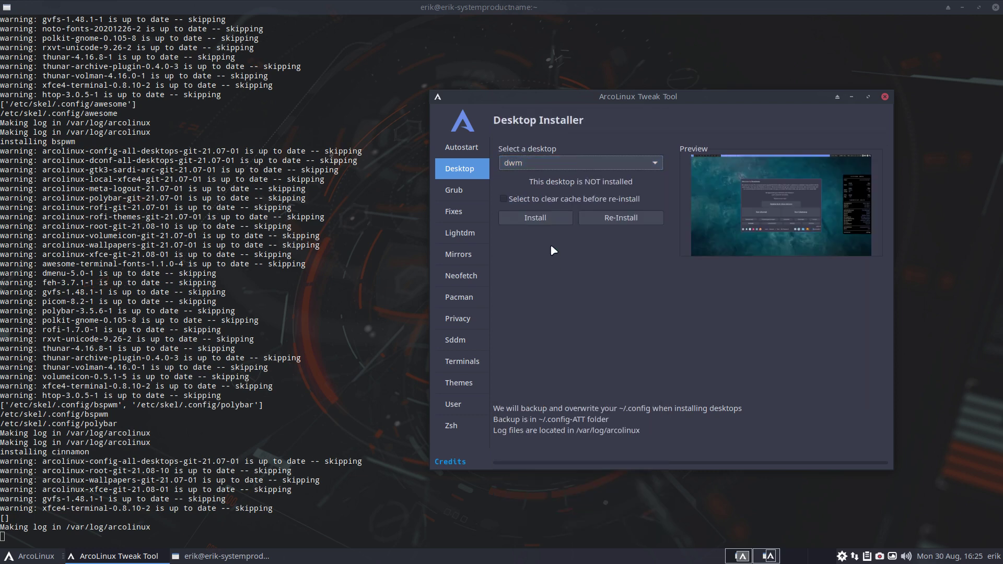
click(551, 223)
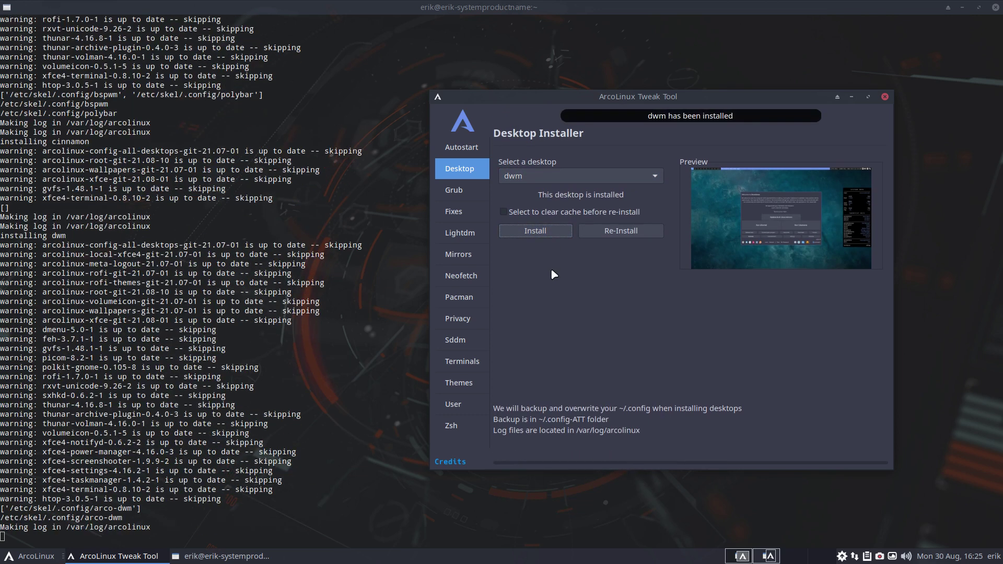
Step: Select cutefish-xsession in the Desktop Installer and install it
click(549, 178)
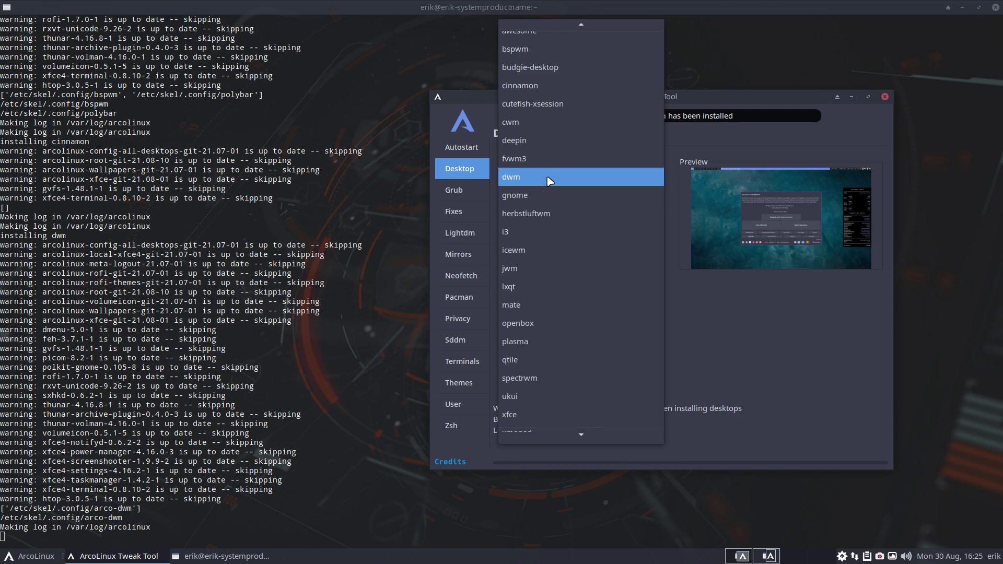
click(530, 103)
click(538, 218)
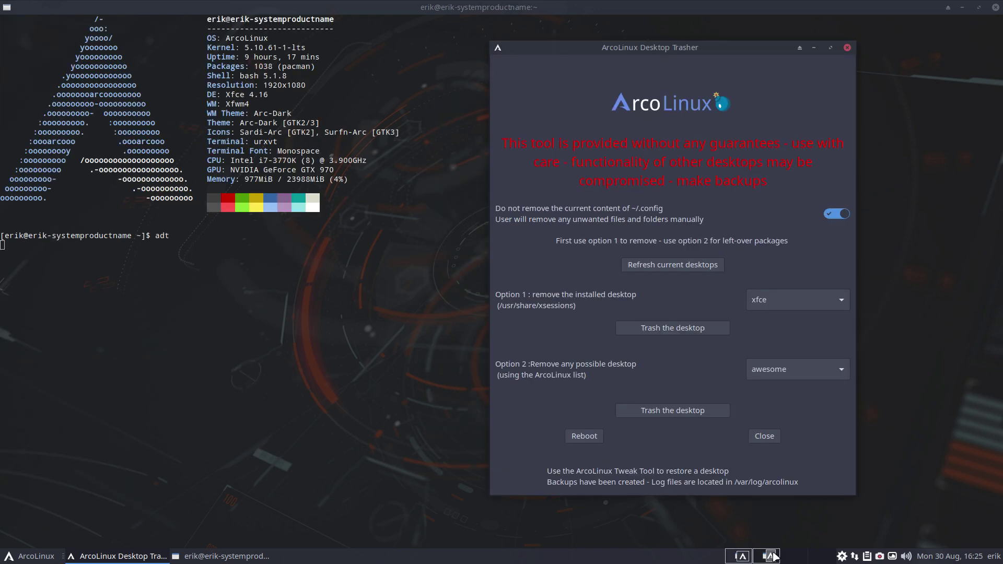
Step: Refresh the current desktops in the Desktop Trasher and choose awesome as the installed desktop under Option 1
click(688, 268)
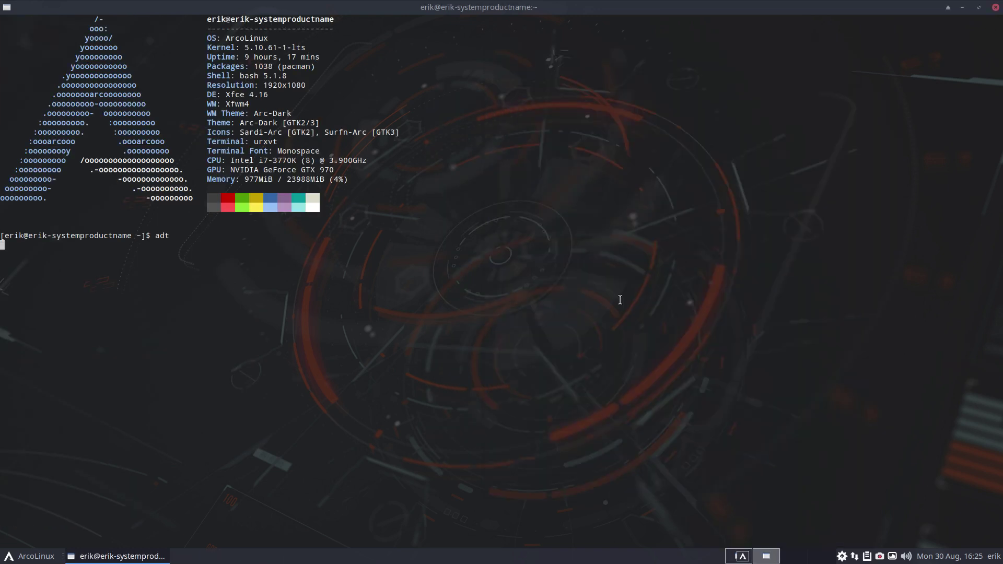
click(605, 307)
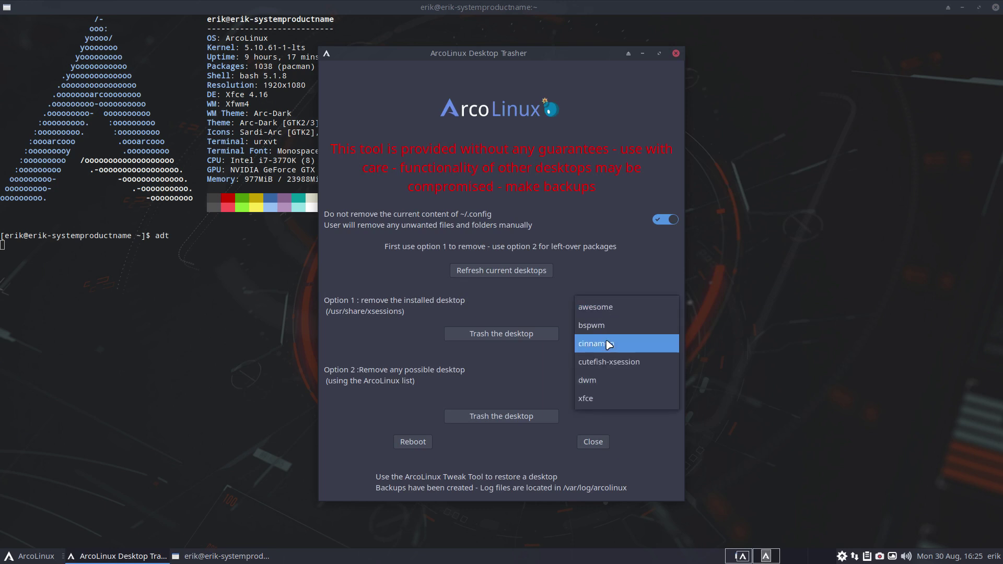
click(620, 311)
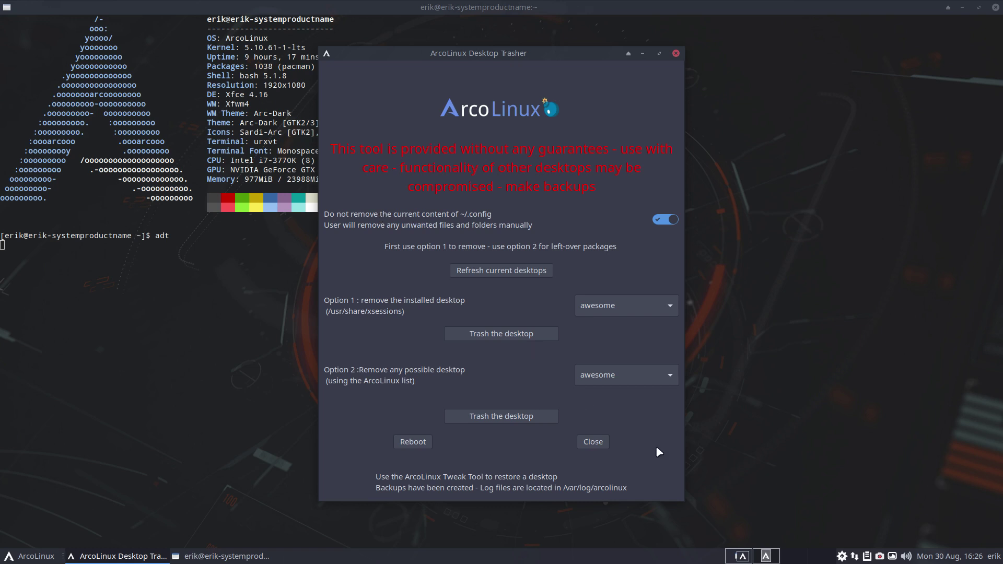
Step: Open the home folder in the file manager on an empty workspace
click(765, 556)
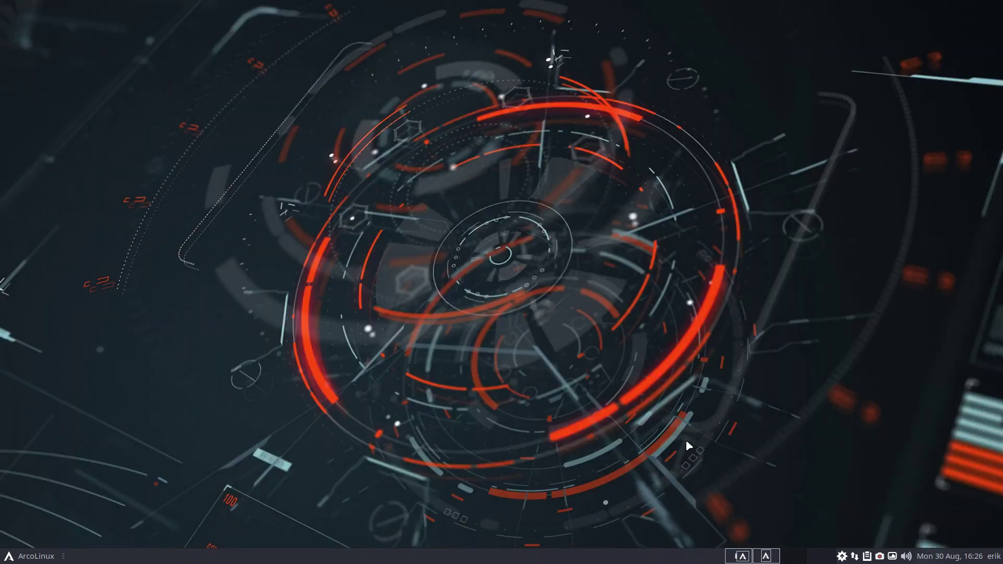
key(super+e)
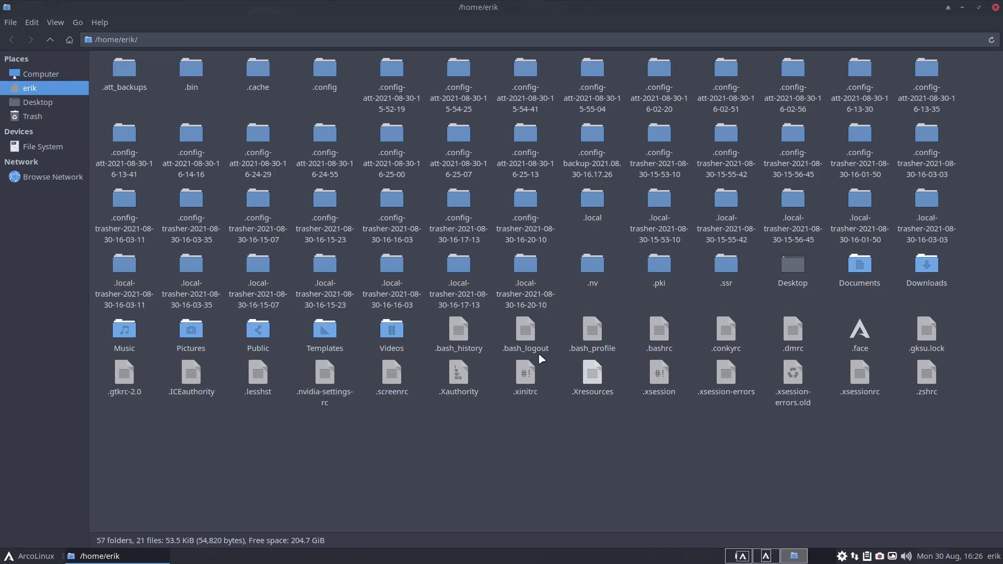
Step: Examine the dated .config and .local backup folders in the home folder and the ~/.config retention option in the Desktop Trasher
click(391, 69)
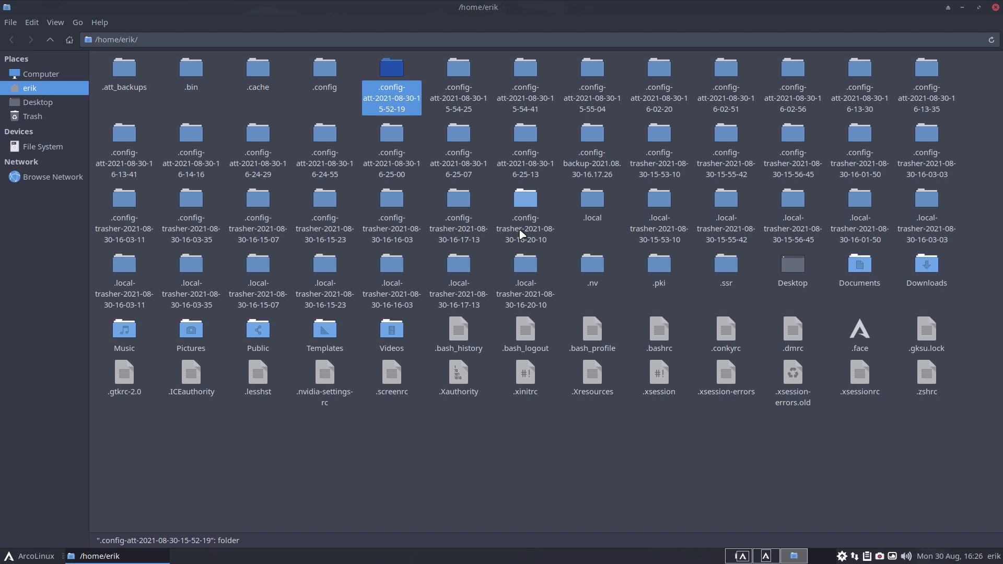
click(349, 77)
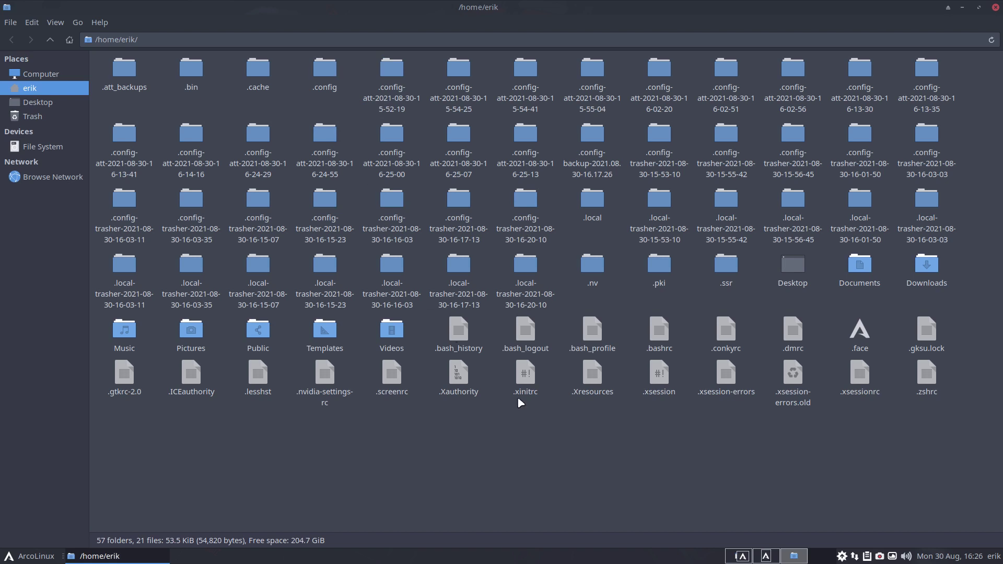
click(766, 557)
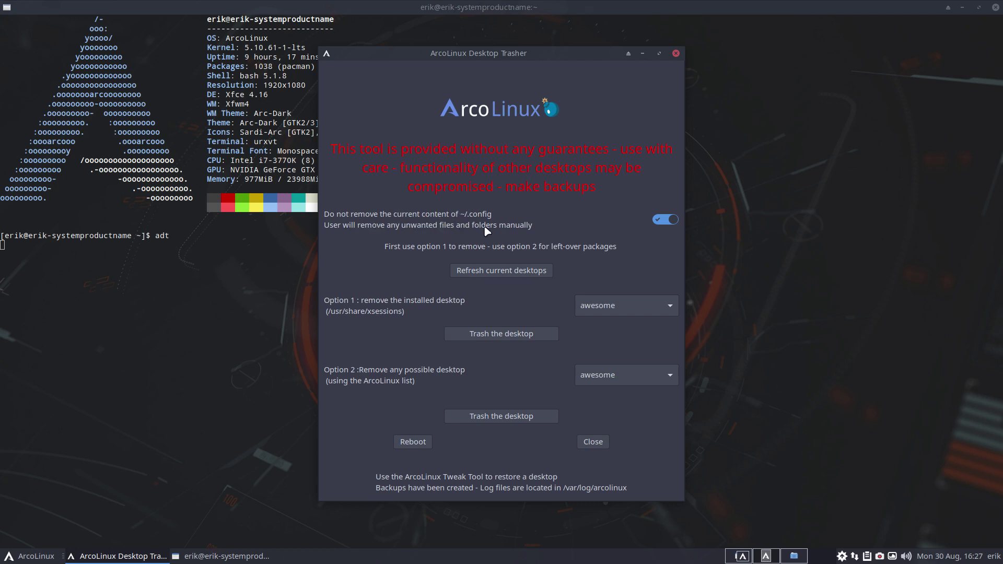
click(803, 558)
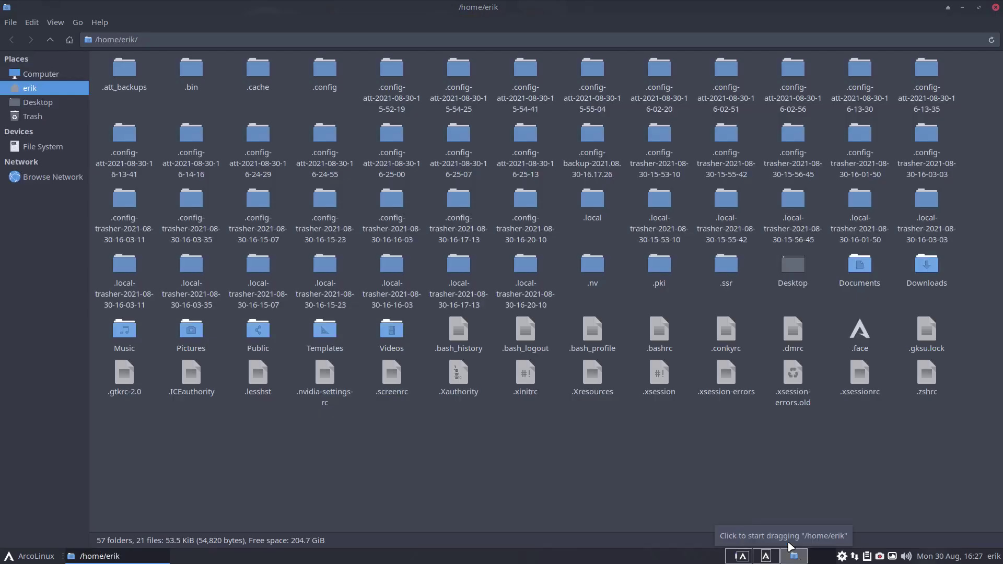
Step: Open the .config folder and examine the entries for arco-dwm, awesome, bspwm and cutefishos
double_click(327, 77)
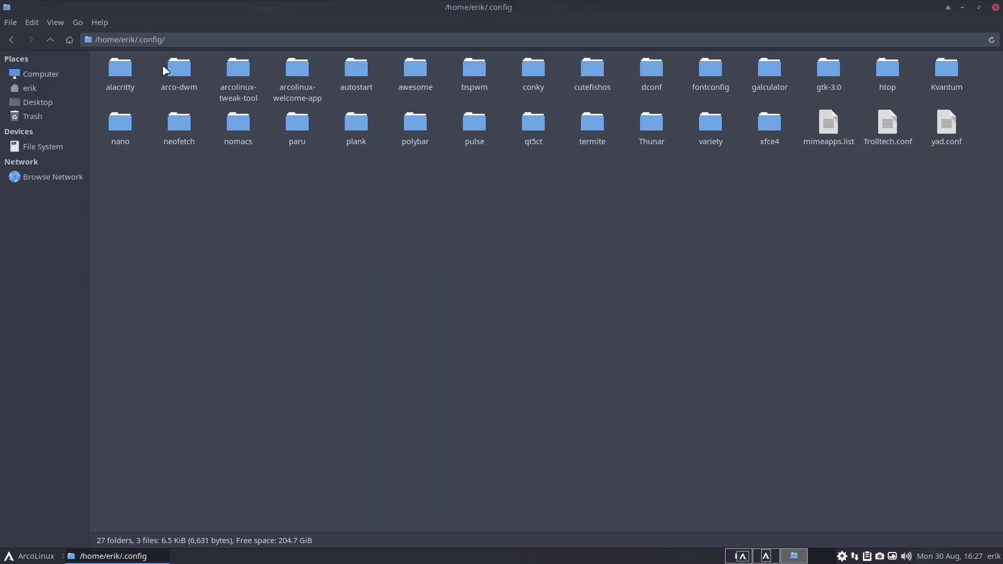
click(178, 71)
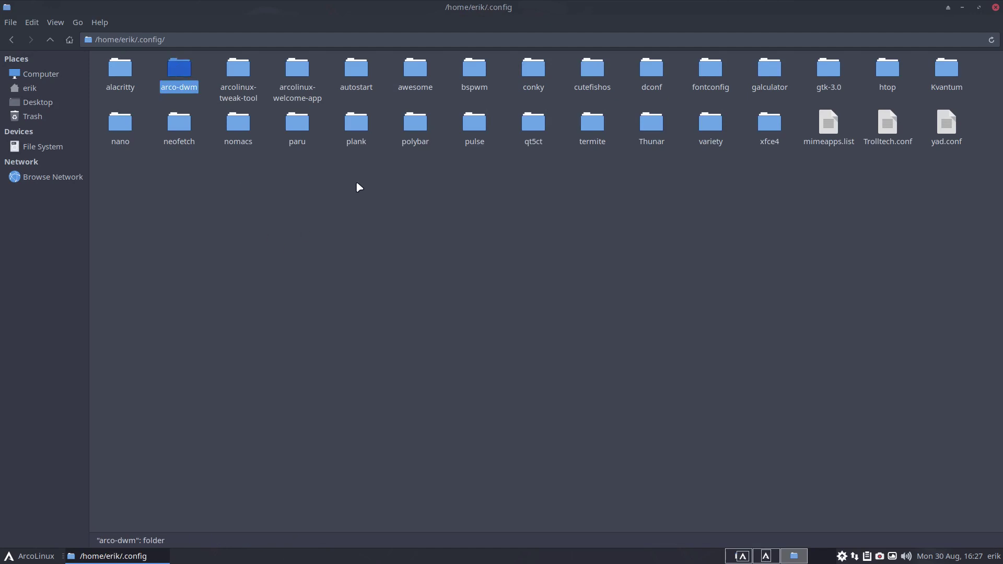
click(412, 74)
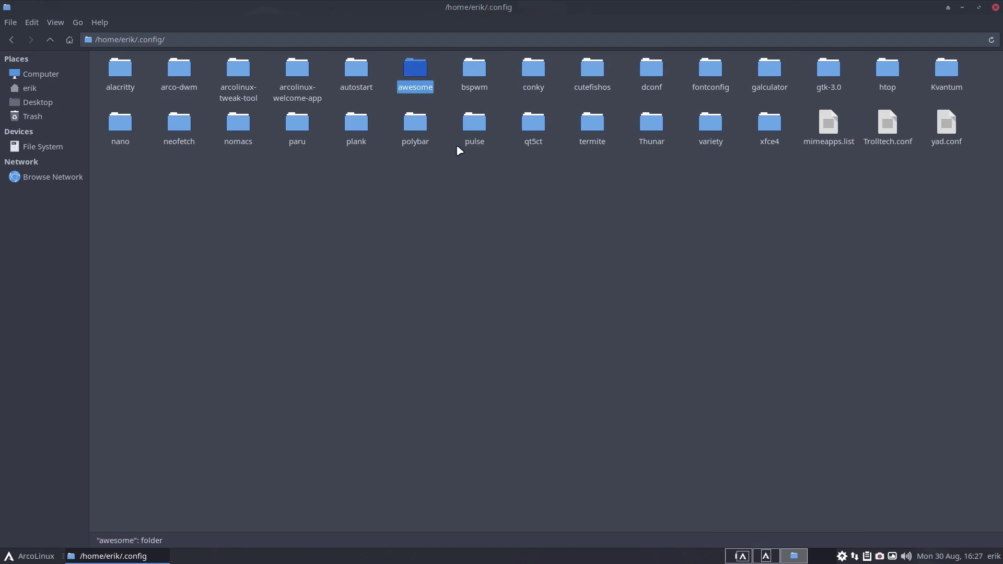
click(478, 72)
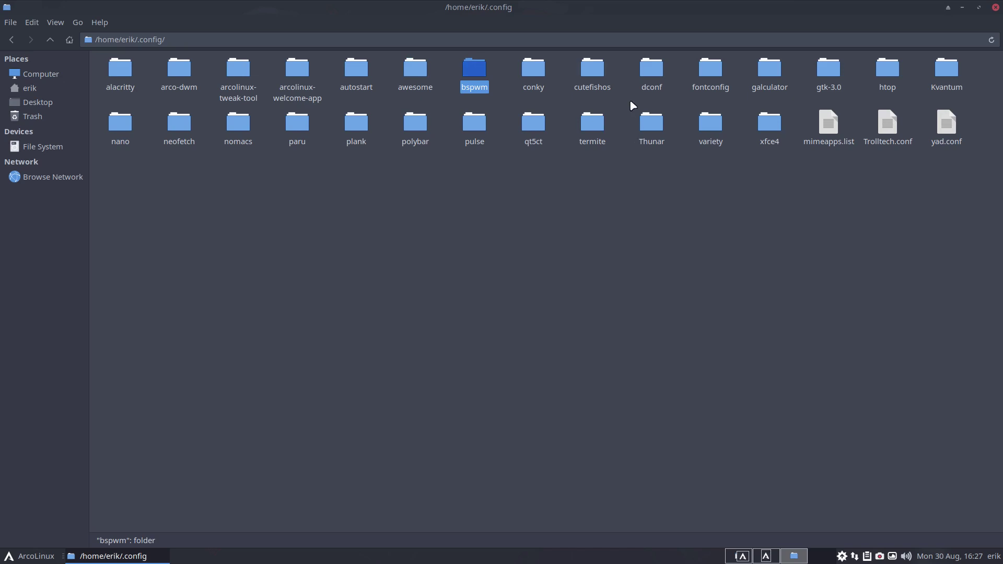
click(600, 66)
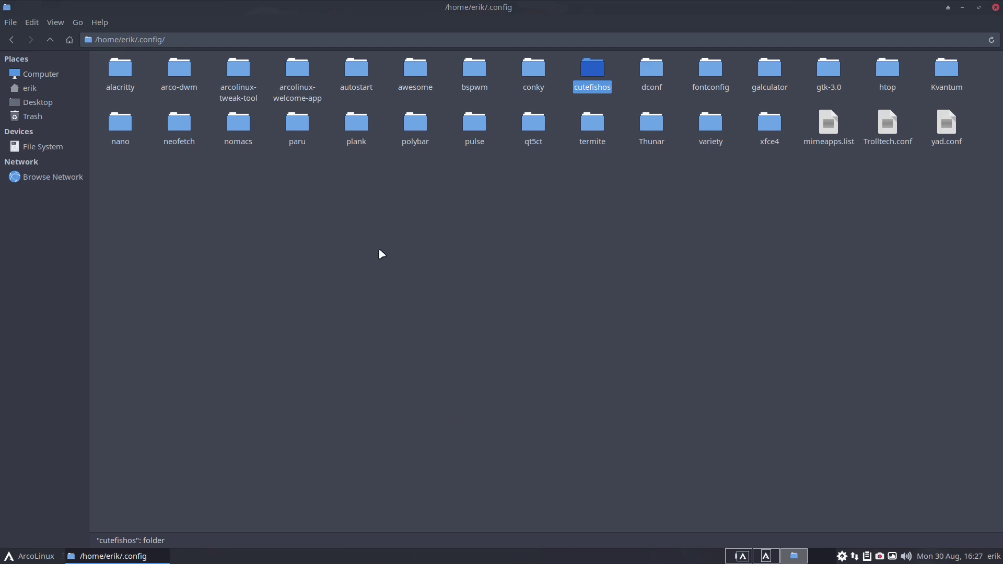
click(413, 74)
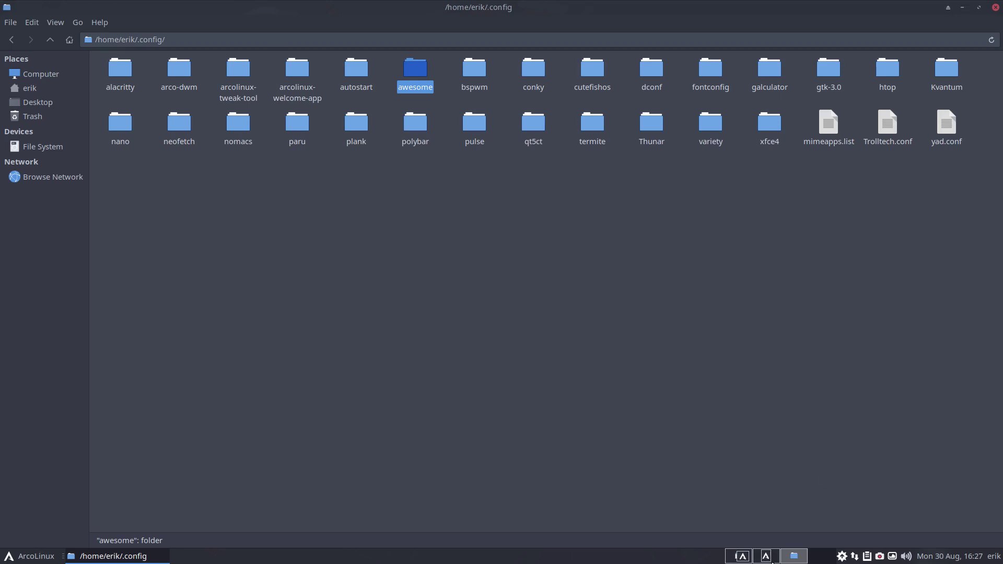
Step: Trash the awesome desktop under Option 1 of the Desktop Trasher and check the awesome and bspwm folders in .config
click(767, 555)
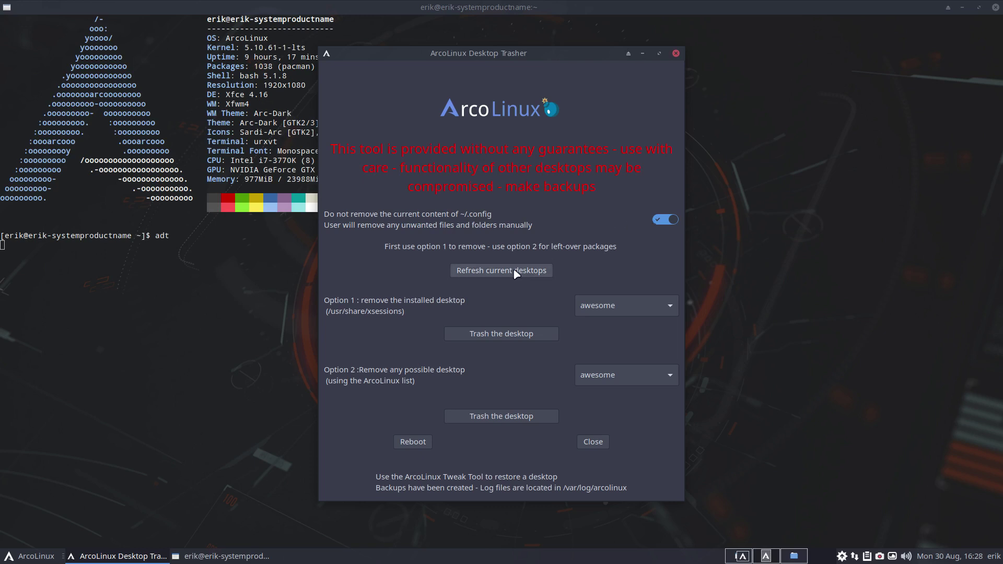
click(542, 335)
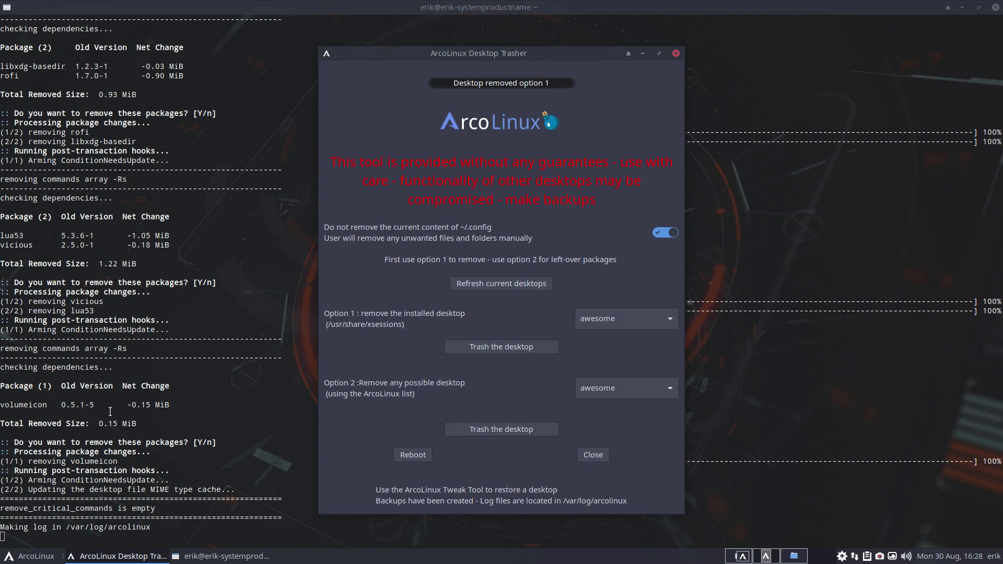
click(793, 557)
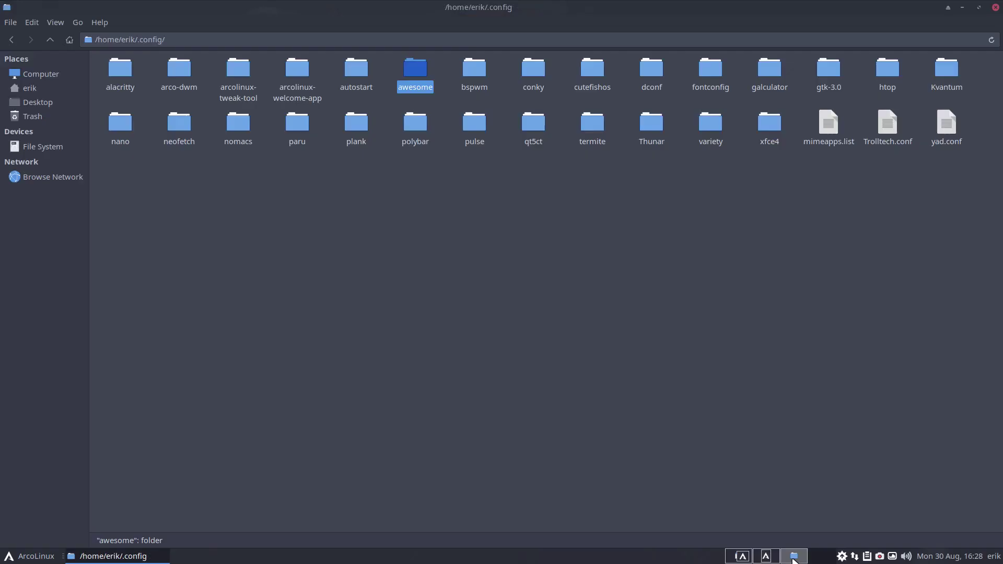
click(505, 211)
click(418, 75)
click(475, 74)
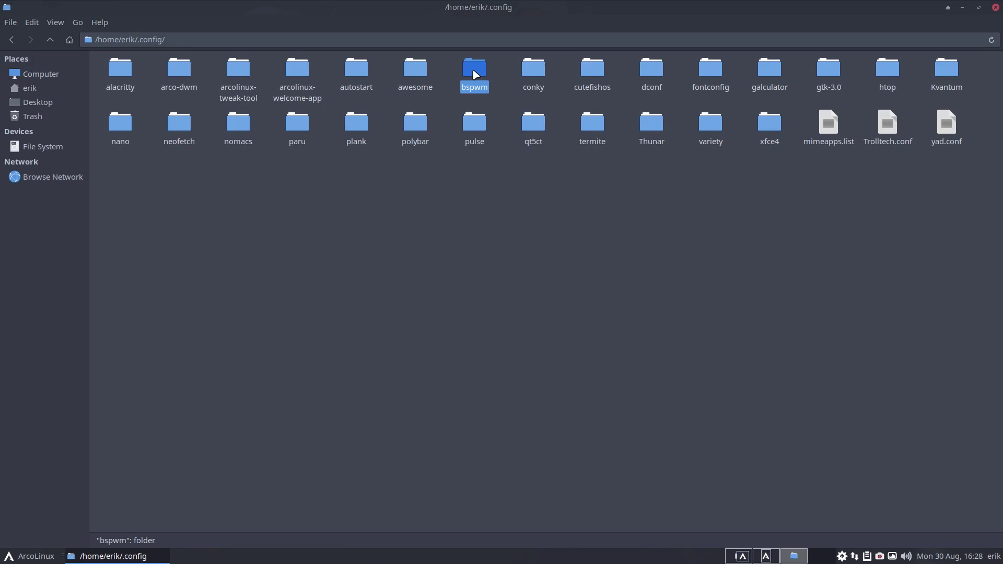
Step: Switch to the ArcoLinux Tweak Tool and install openbox from the Desktop Installer
click(739, 555)
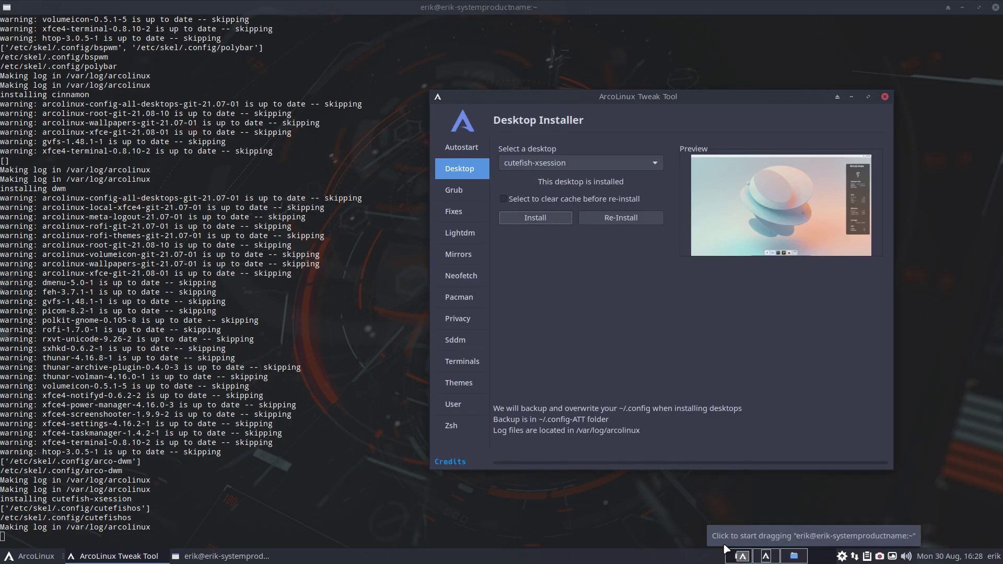
click(564, 163)
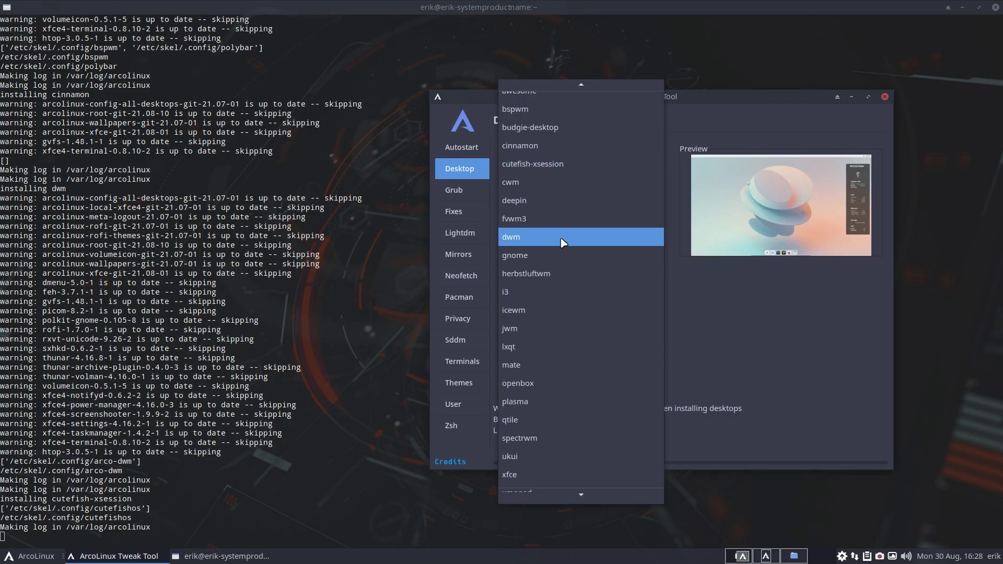
click(561, 389)
click(537, 217)
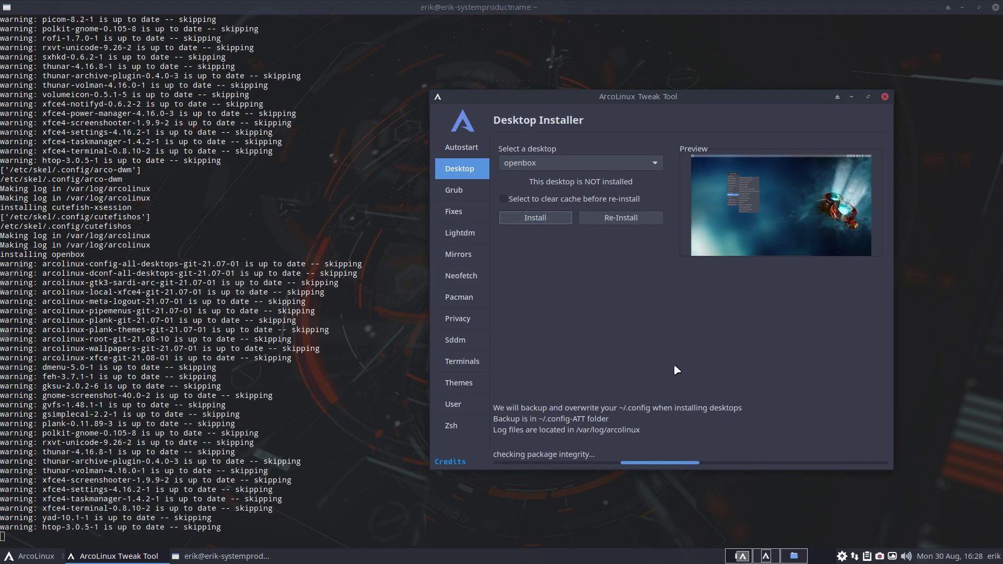
Step: Check the .config folder in the file manager for the openbox and bspwm folders
click(798, 558)
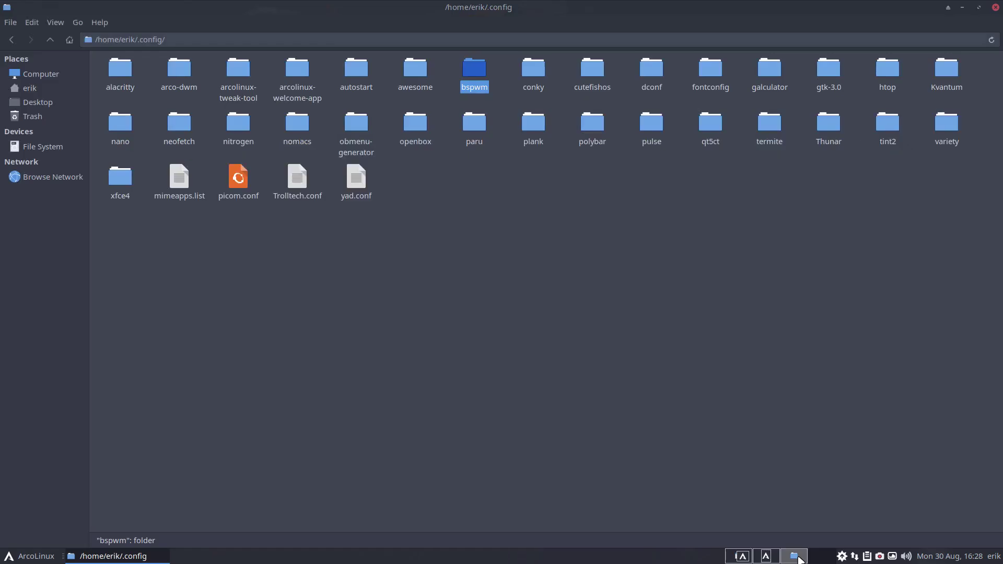
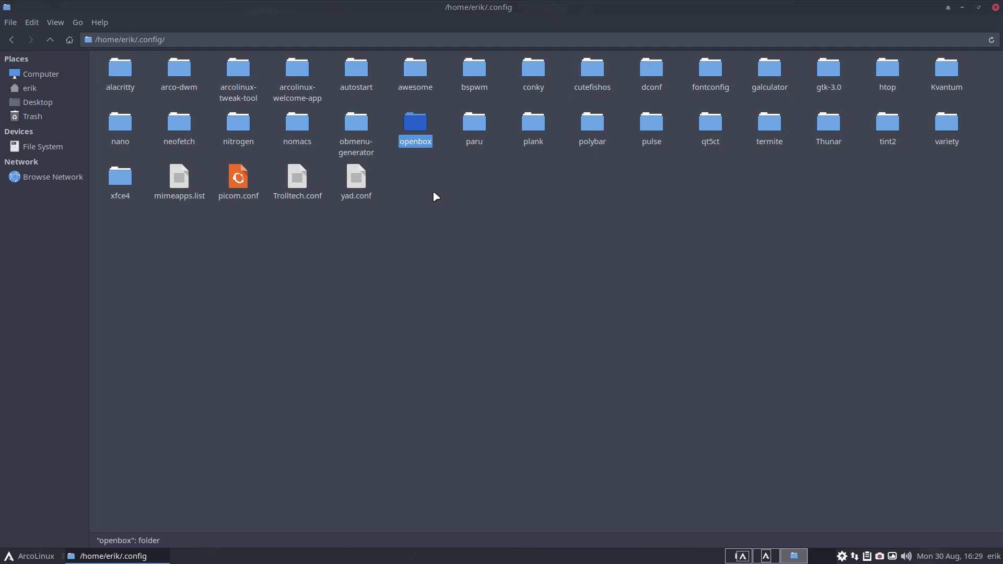
key(Up)
click(471, 73)
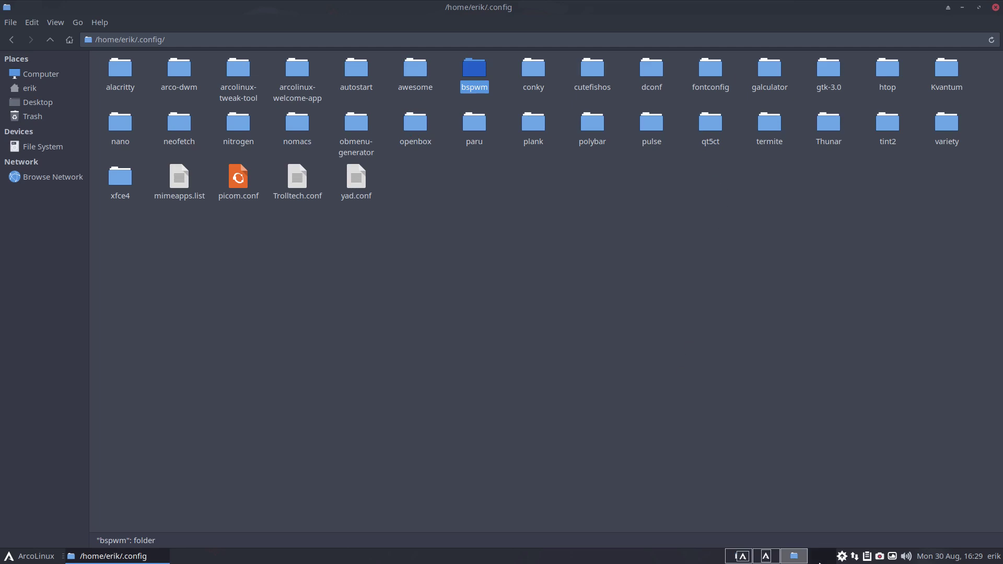
Step: Trash bspwm and cinnamon under Option 1 of the Desktop Trasher, refreshing the current desktops before each removal
click(777, 557)
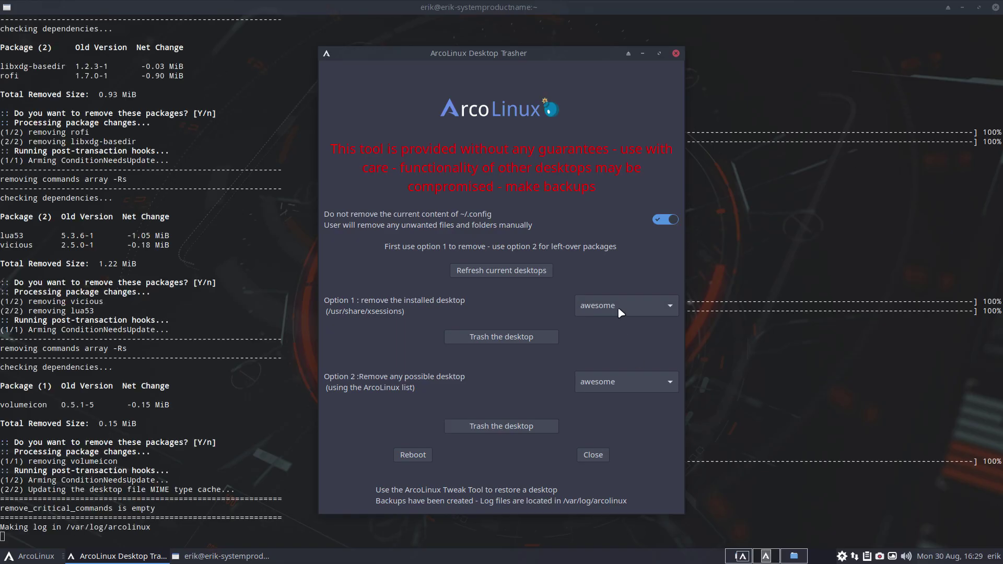
click(542, 271)
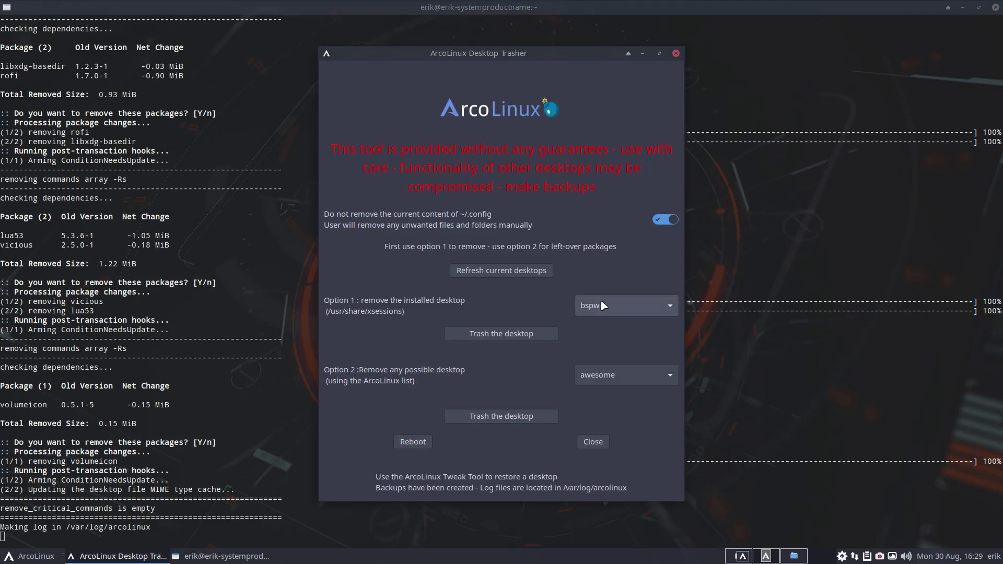
click(515, 334)
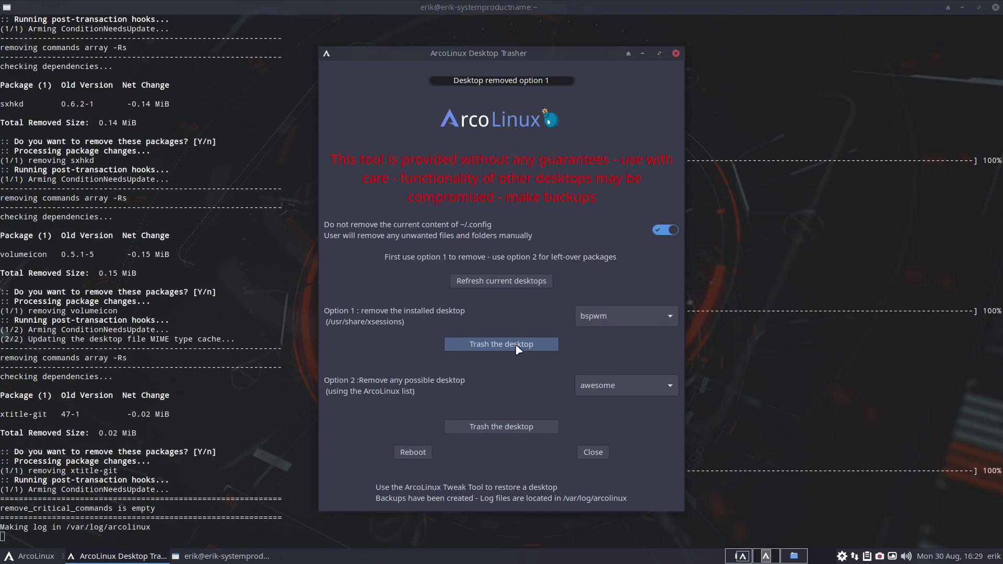
click(507, 286)
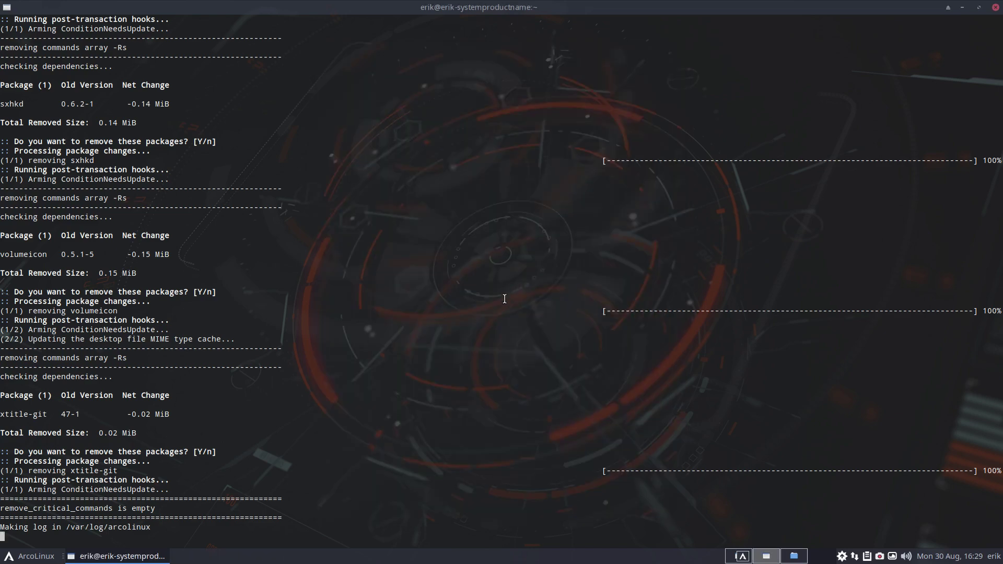
click(514, 334)
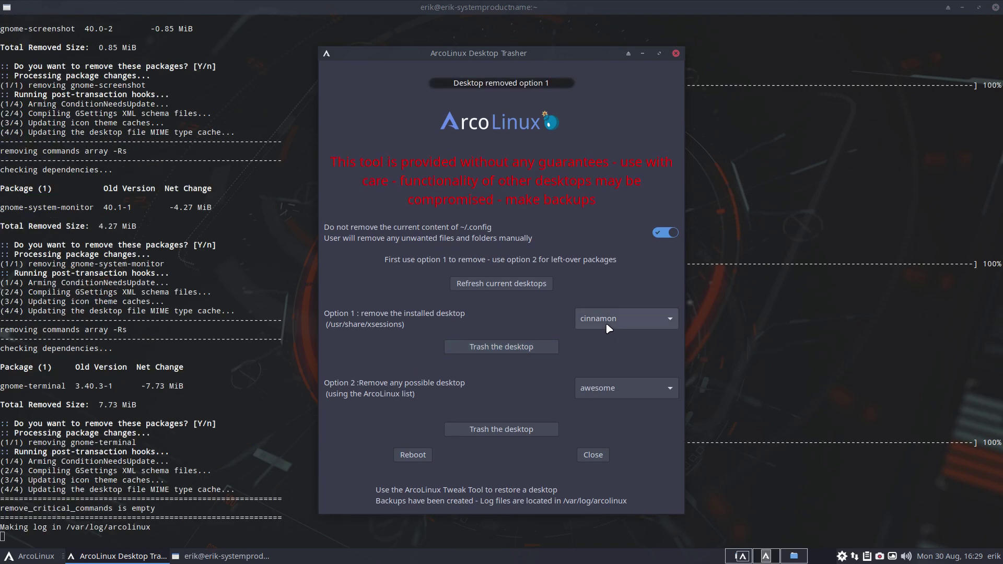
Step: Choose cutefish-xsession as the installed desktop under Option 1 and trash it
click(606, 319)
click(603, 340)
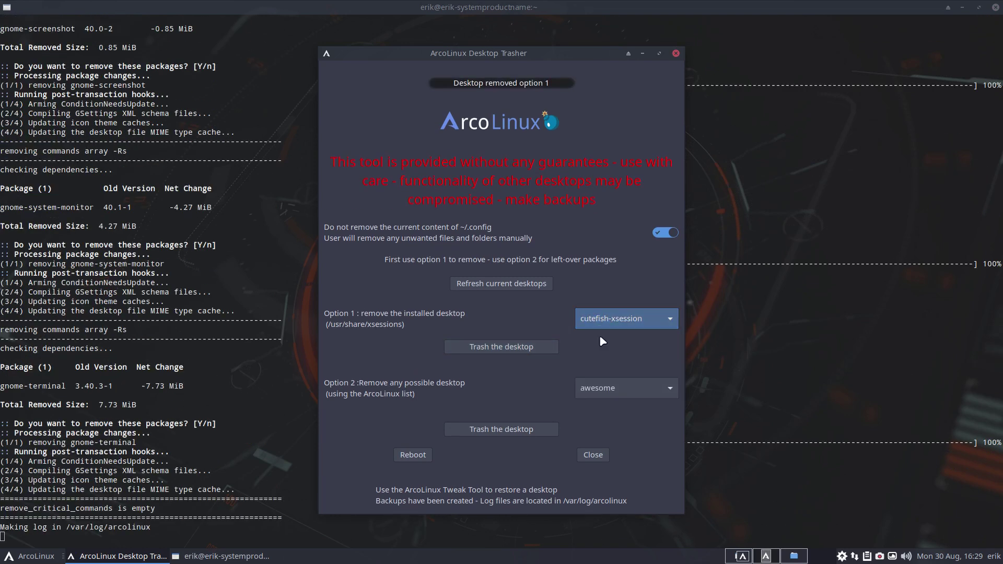
click(514, 347)
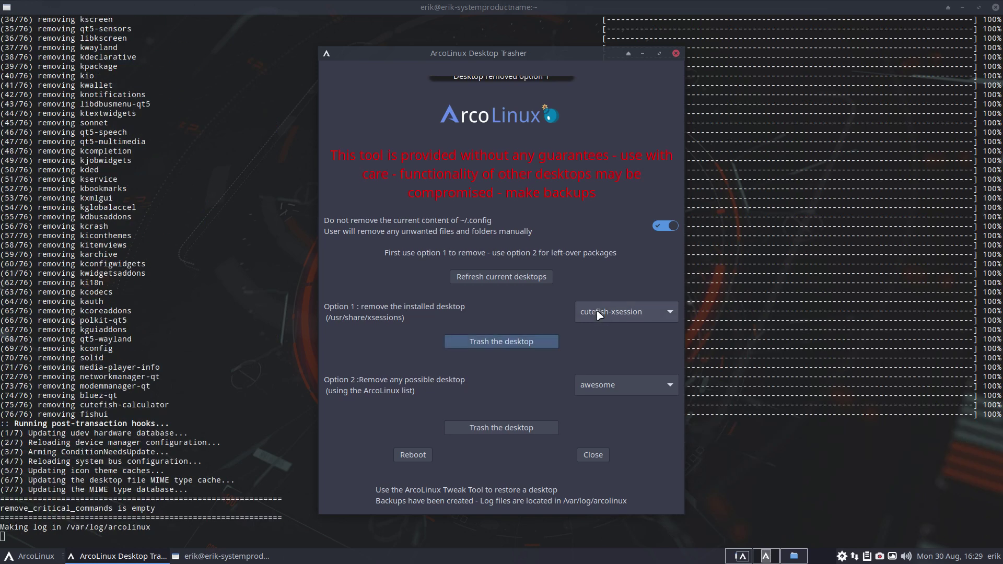
Step: Choose dwm under Option 1 and trash it, and highlight the package name arcolinux-rofi-git in the terminal output
click(603, 320)
click(600, 338)
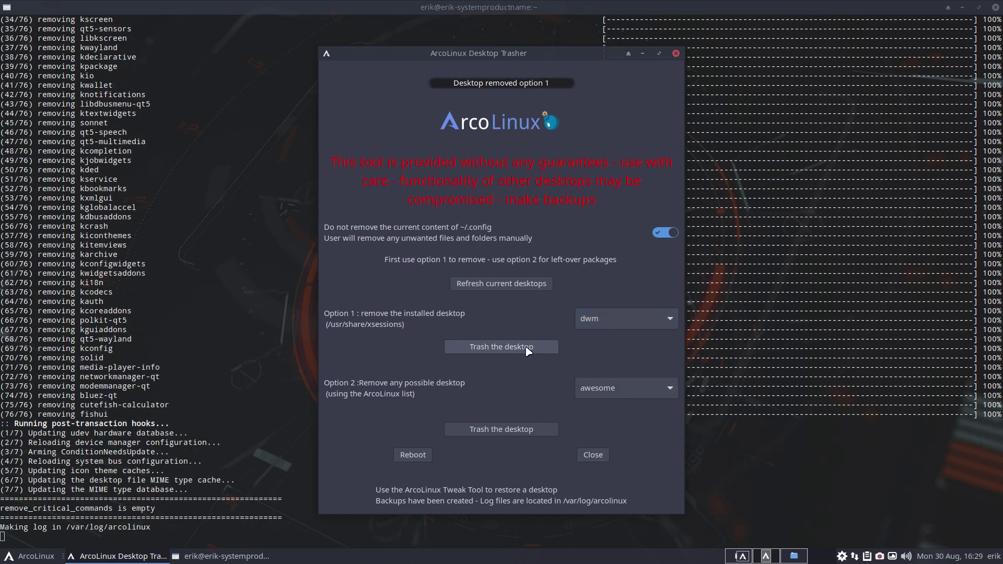
click(517, 347)
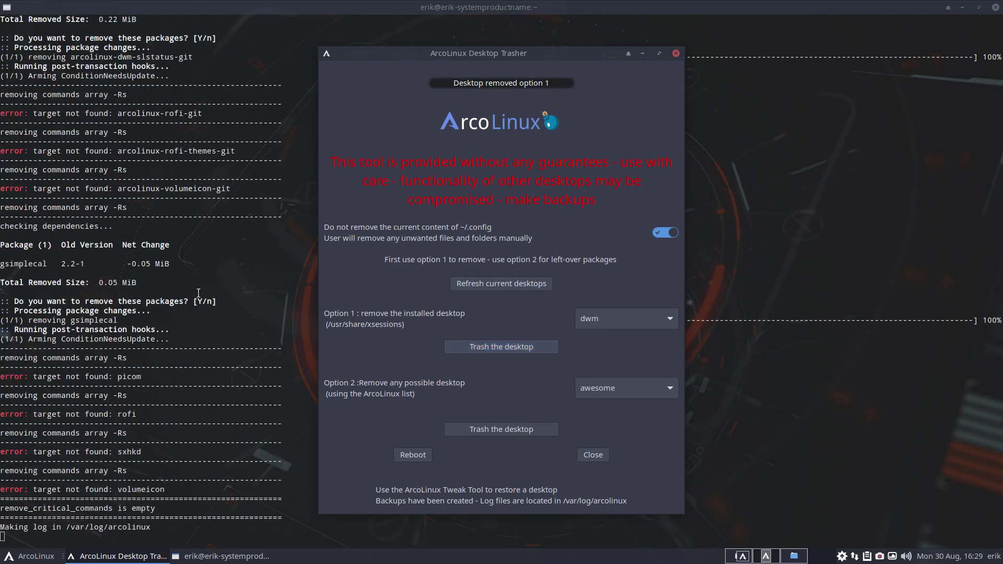
drag(114, 114, 206, 115)
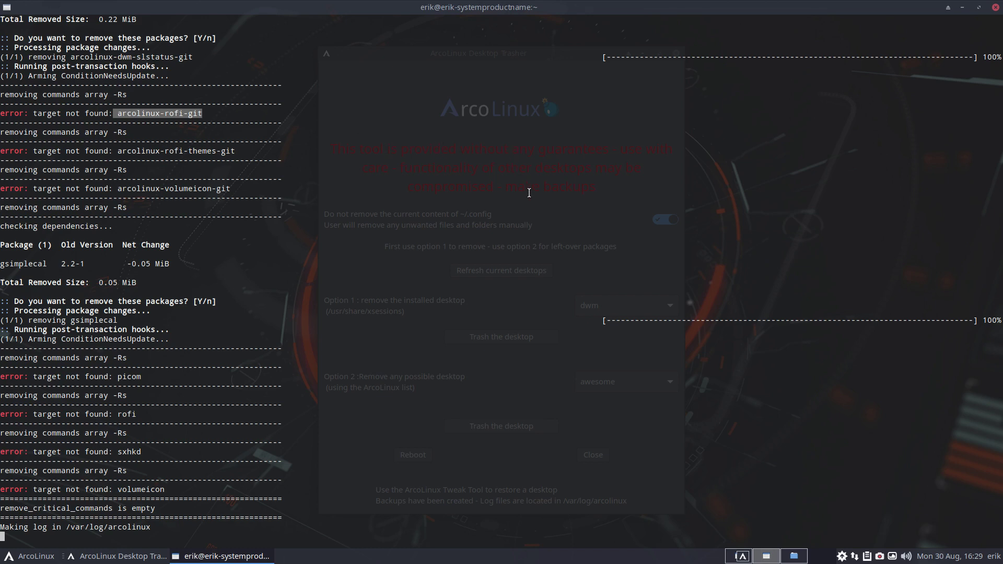
Step: Bring back the Desktop Trasher, refresh the current desktops and trash openbox under Option 1
click(147, 557)
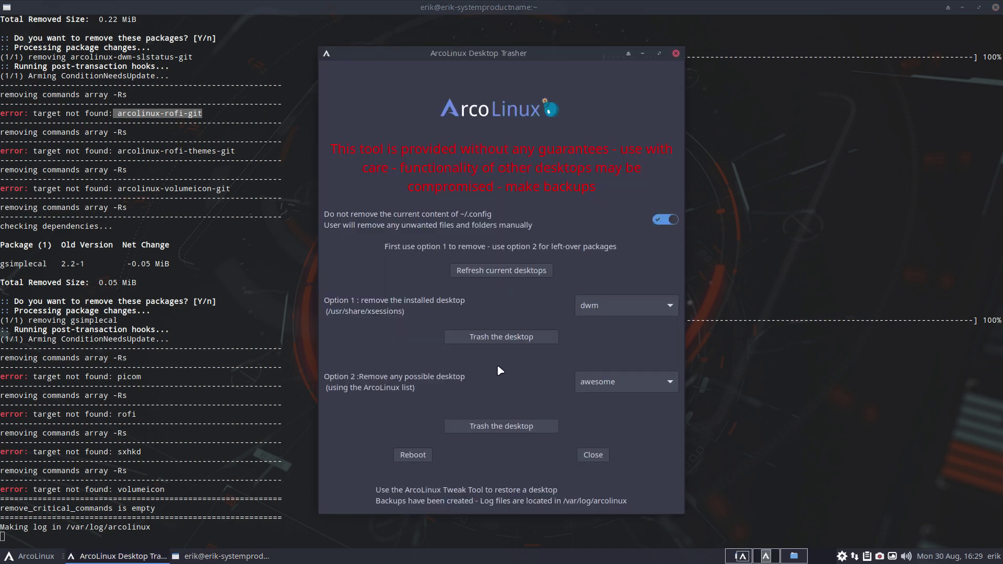
click(502, 272)
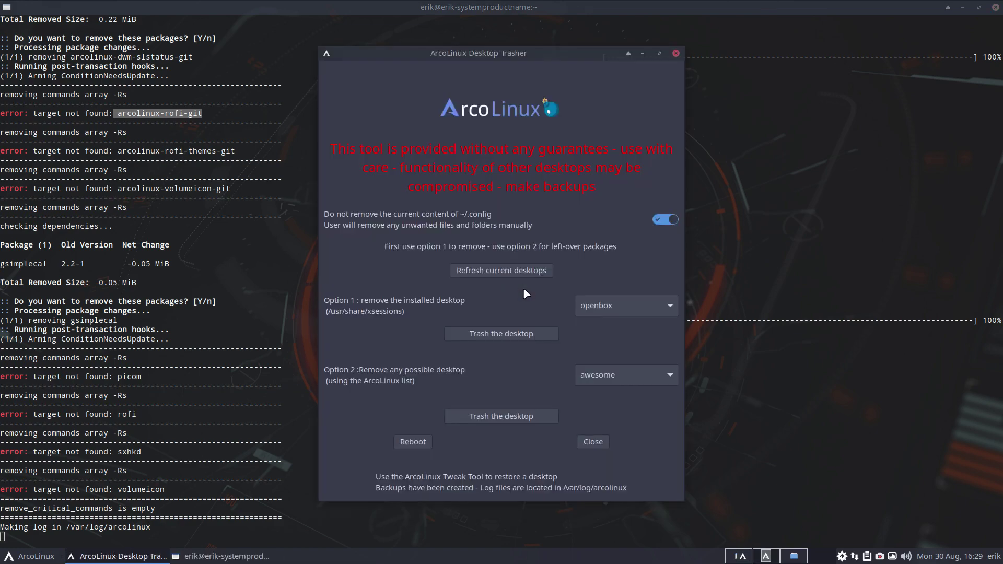
click(529, 336)
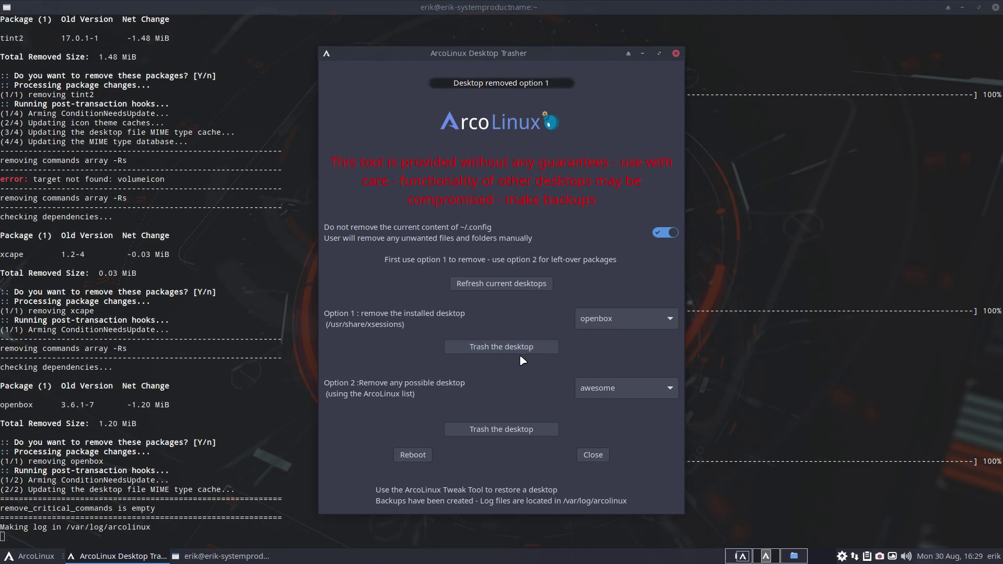
Step: Refresh the current desktops once more and return to the .config folder in the file manager
click(529, 284)
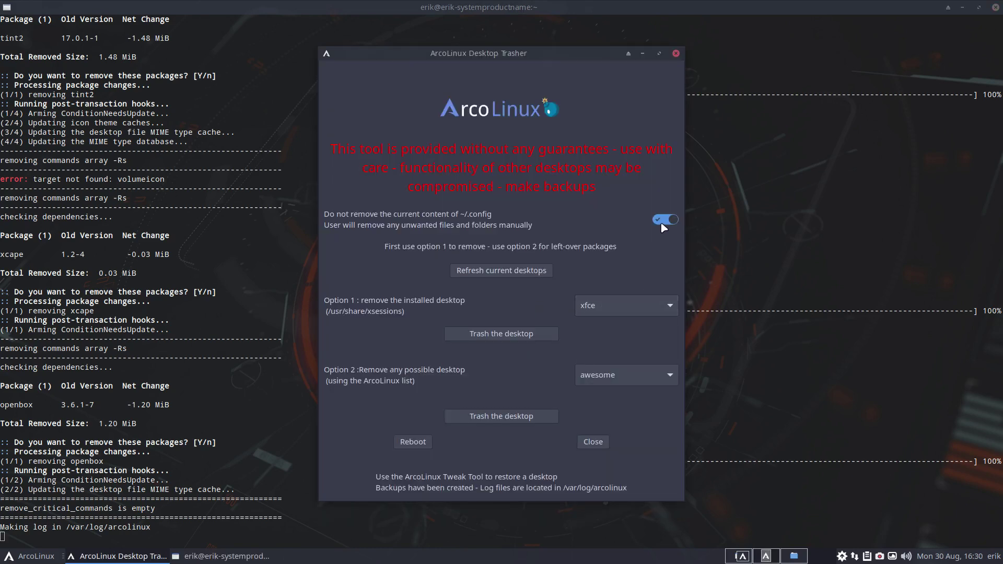
click(784, 558)
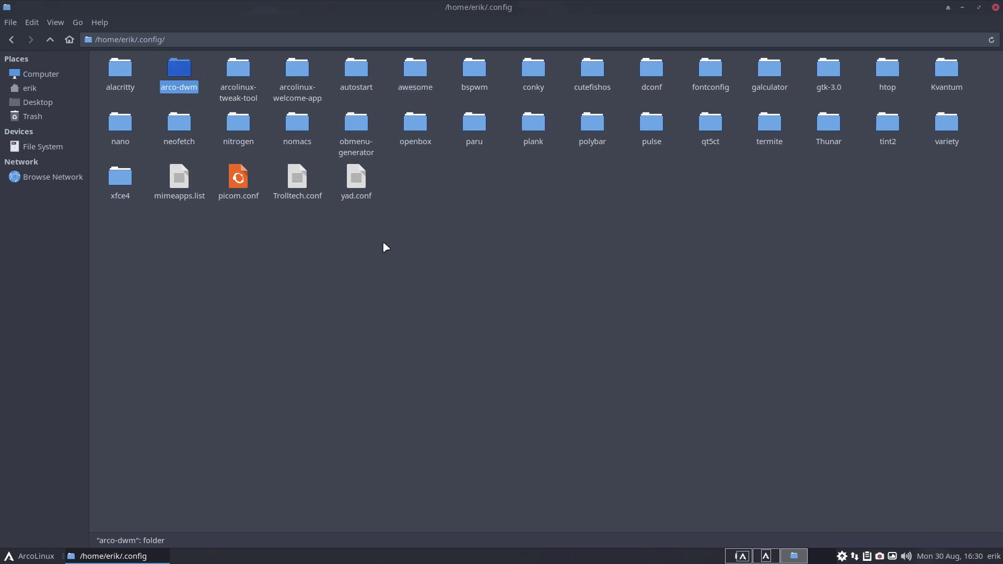
Step: Switch to the ArcoLinux Tweak Tool, choose qtile as the desktop and install it
click(742, 557)
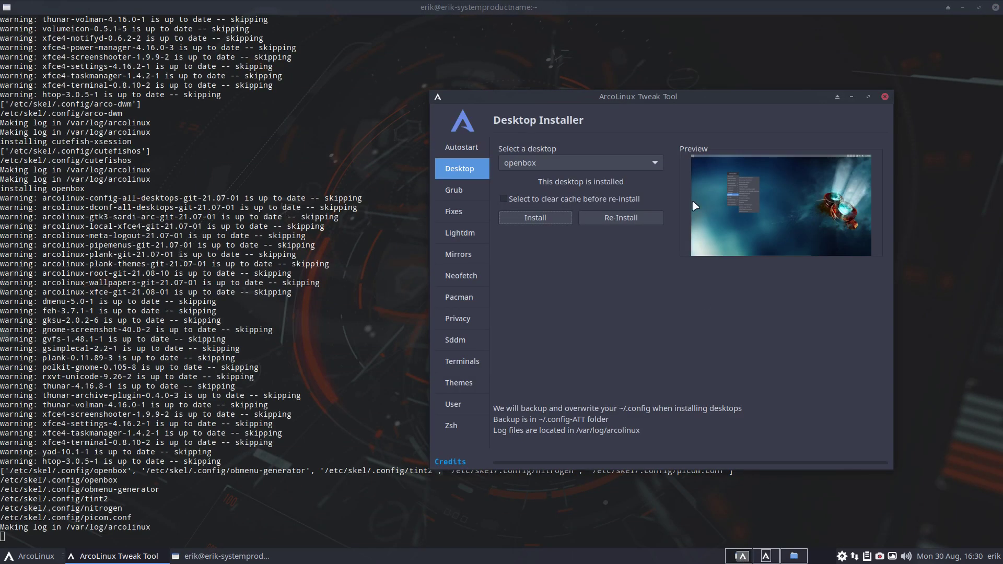
click(564, 166)
click(563, 181)
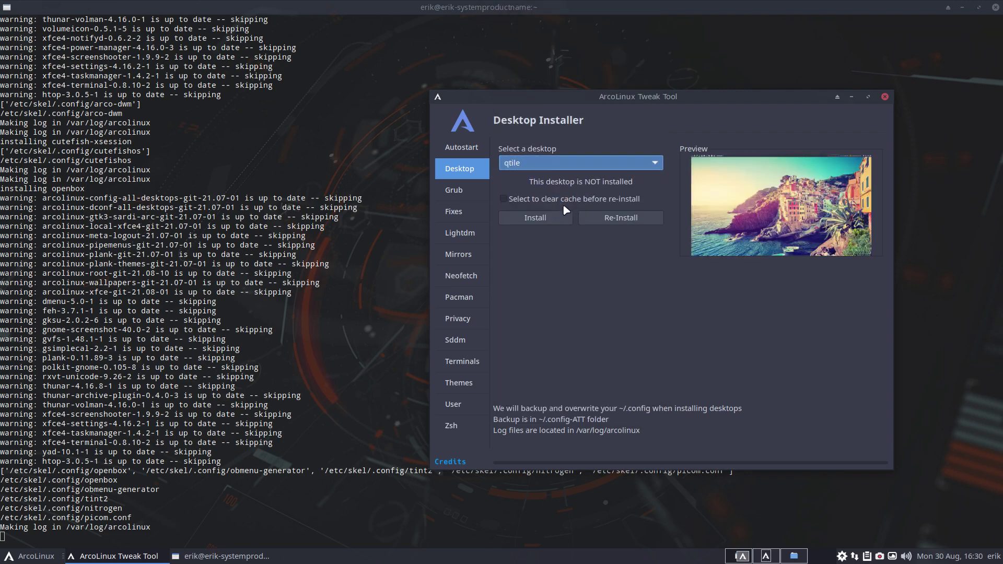
click(535, 217)
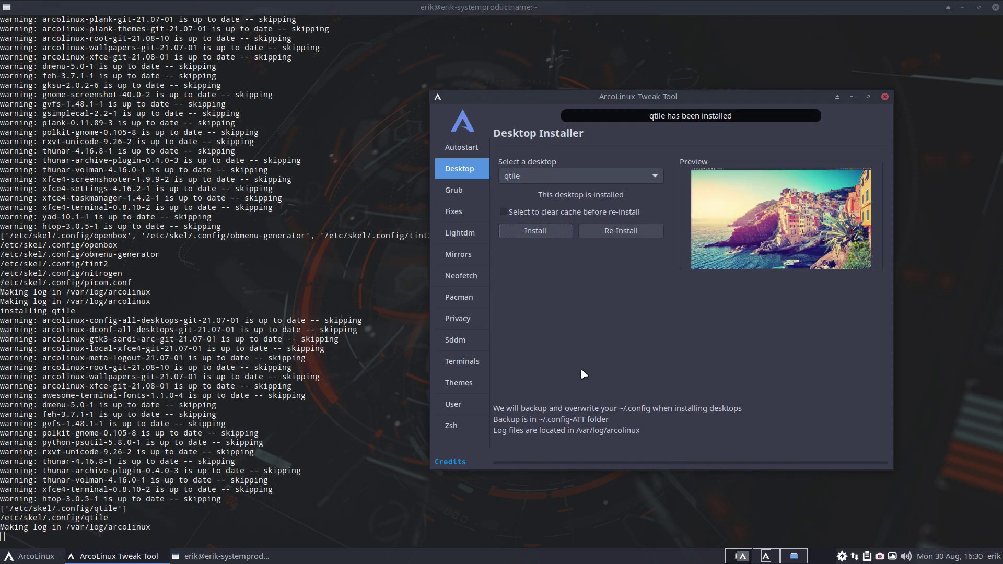
Step: Return to the home .config folder in the file manager and select the qtile folder
click(794, 556)
click(621, 235)
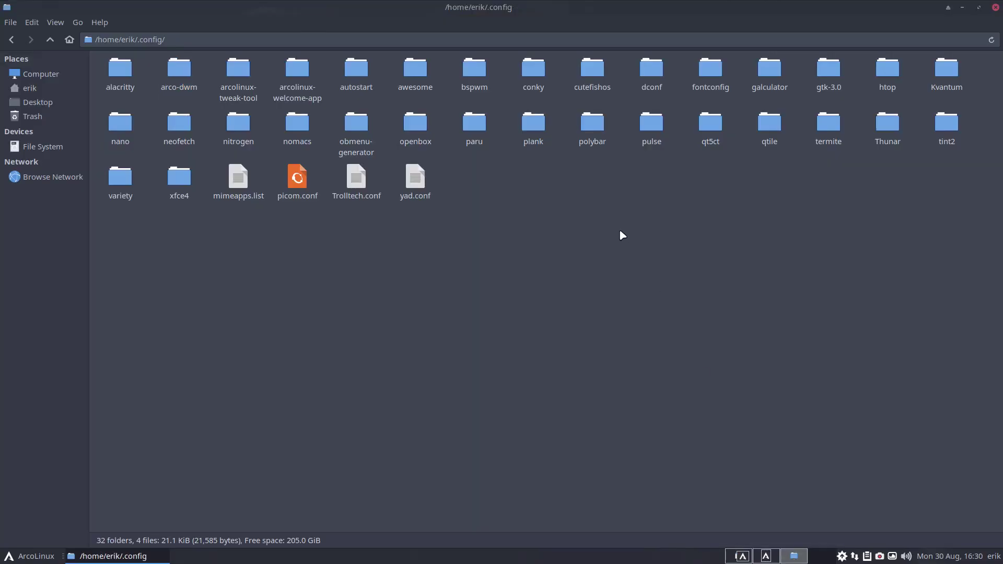
click(764, 137)
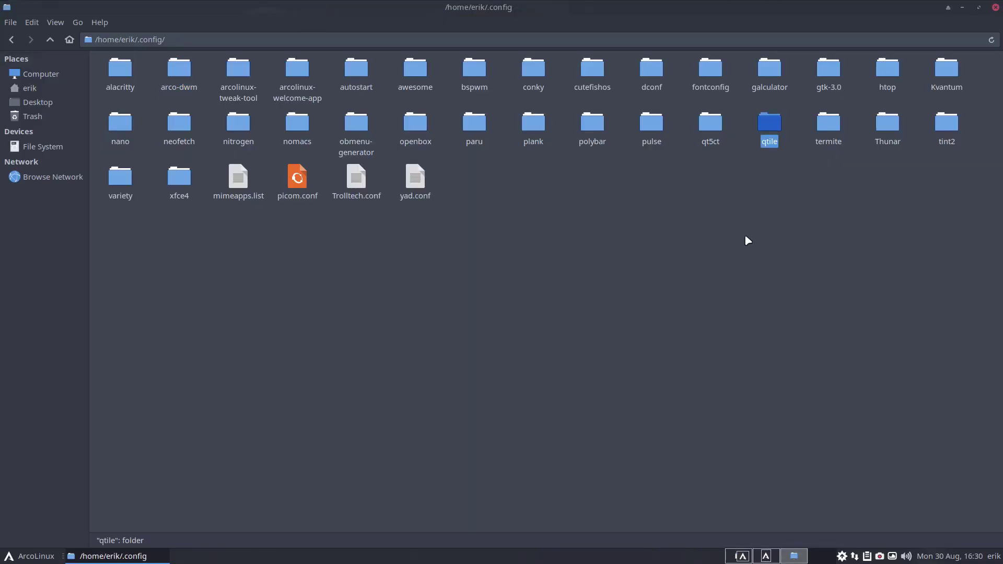
Step: Switch to the ArcoLinux Desktop Trasher and turn off "Do not remove the current content of ~/.config"
click(745, 557)
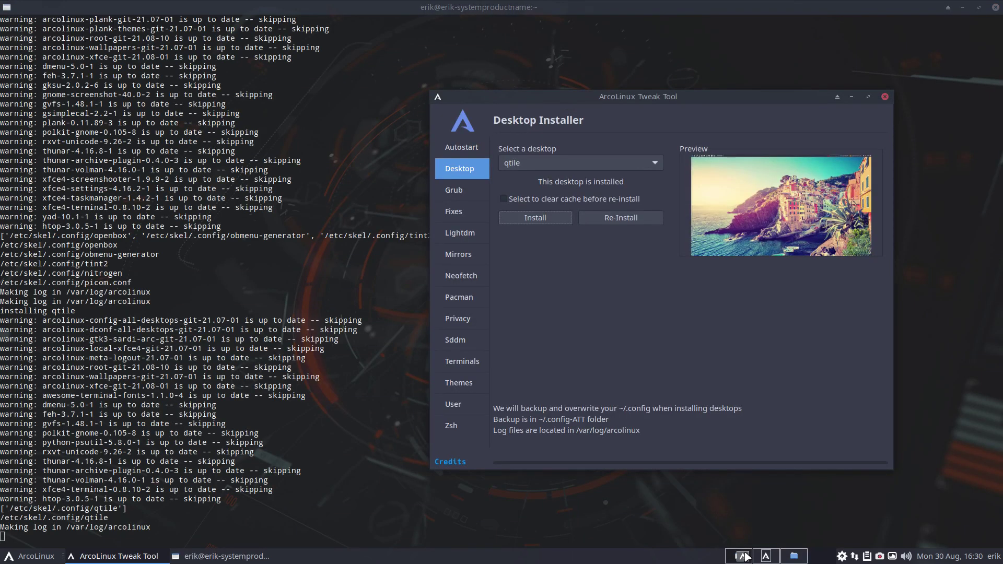
click(767, 556)
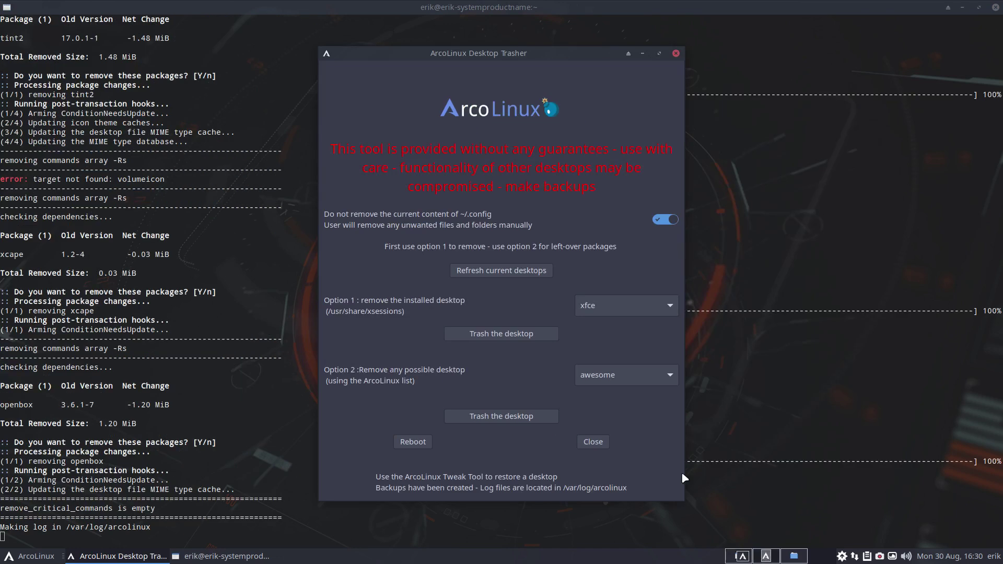
click(659, 220)
Step: Open a new file manager window, browse to /etc/skel/.config and select the qtile folder there
key(super+e)
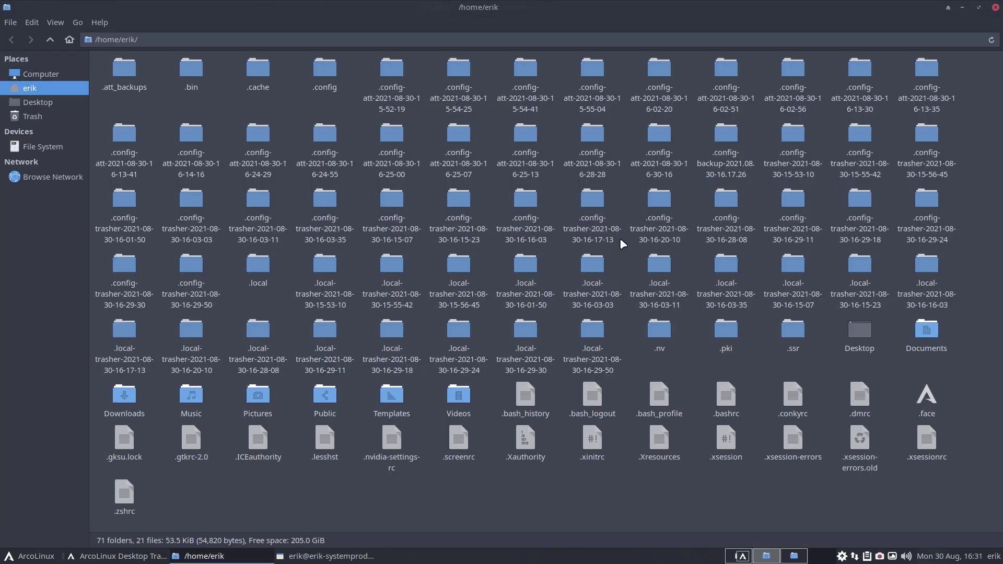
click(47, 147)
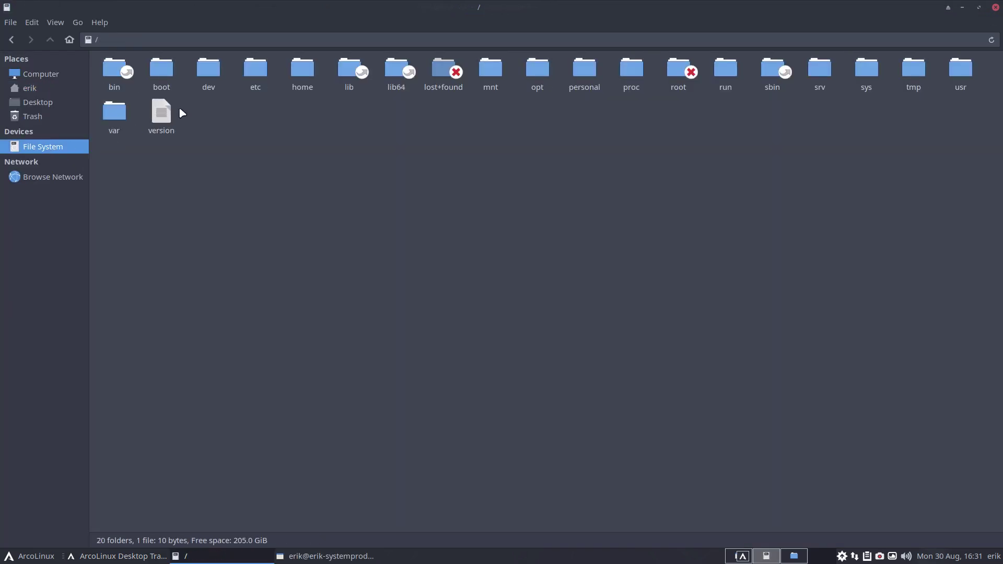
double_click(253, 73)
text(skel)
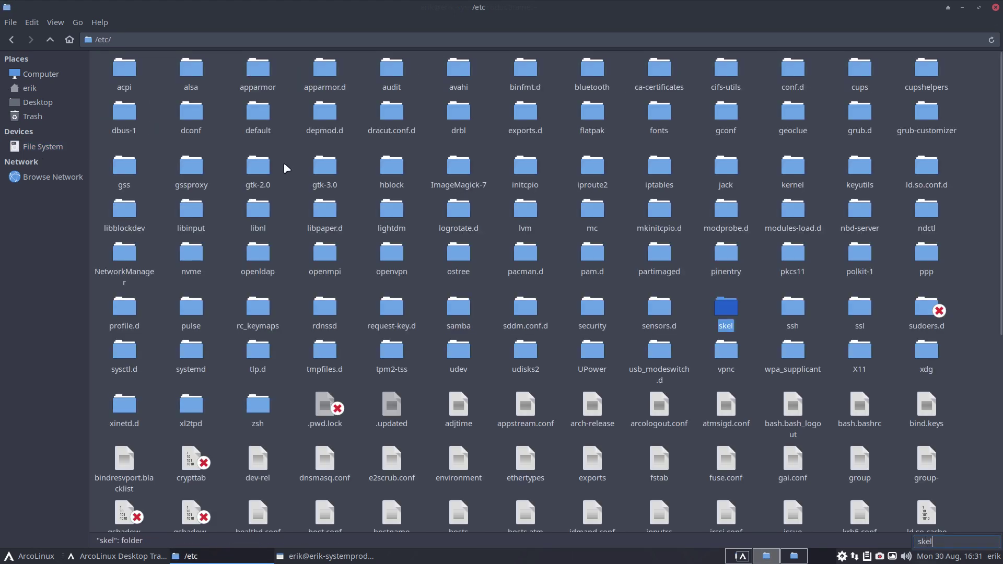
double_click(725, 313)
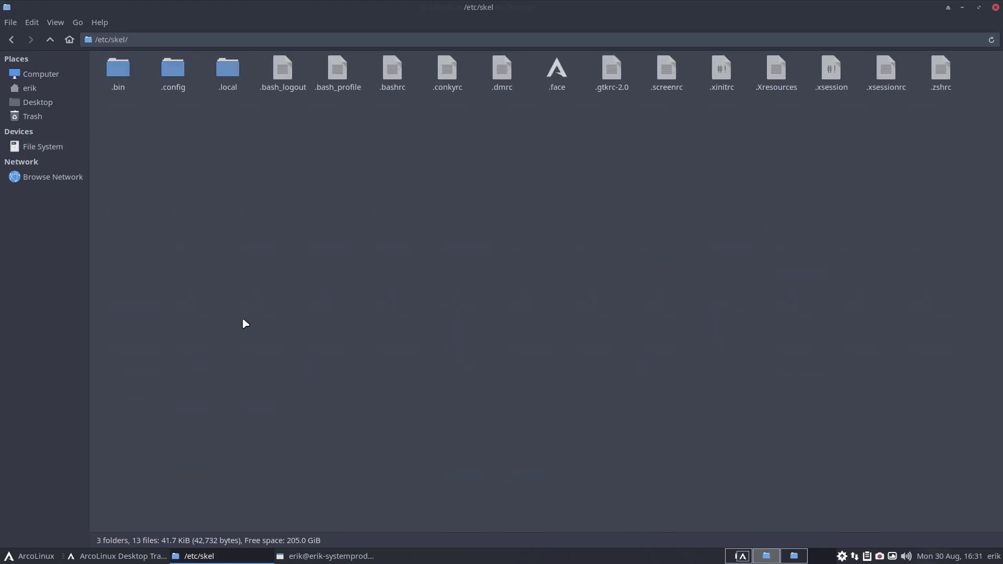
click(176, 72)
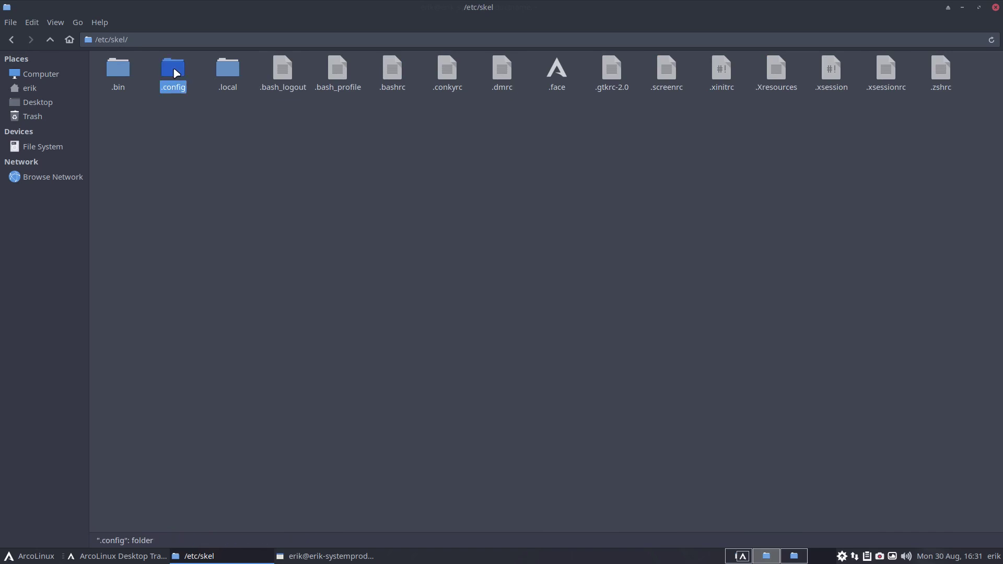
double_click(176, 72)
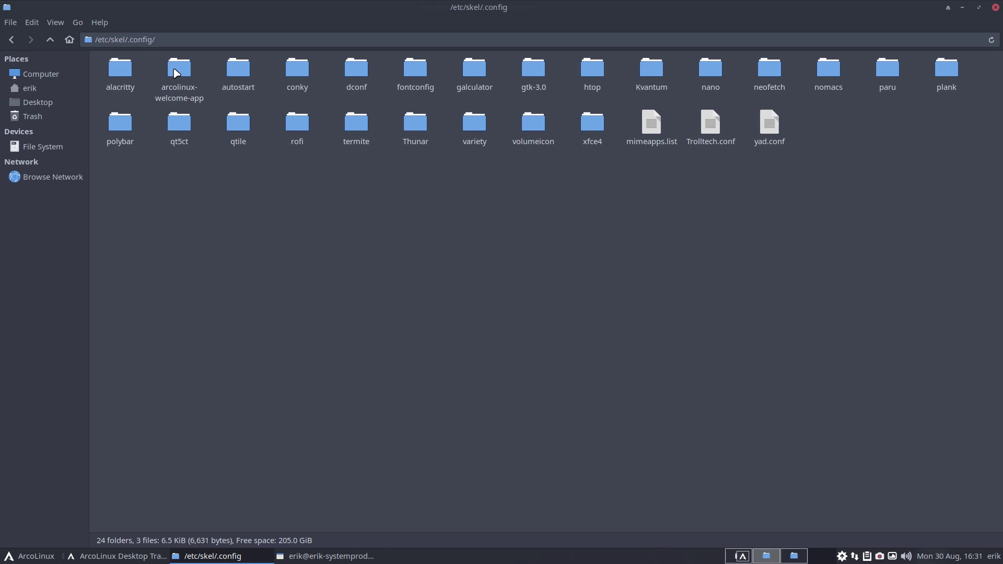
click(238, 123)
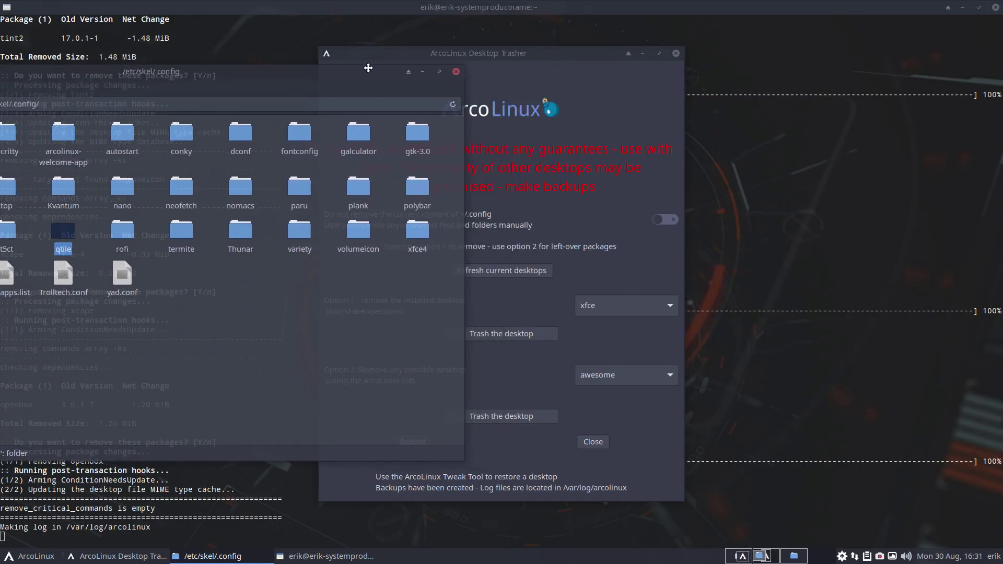
Step: In the home .config folder, highlight the .config part of the path and select the arco-dwm, awesome, bspwm, openbox and qtile folders
click(793, 557)
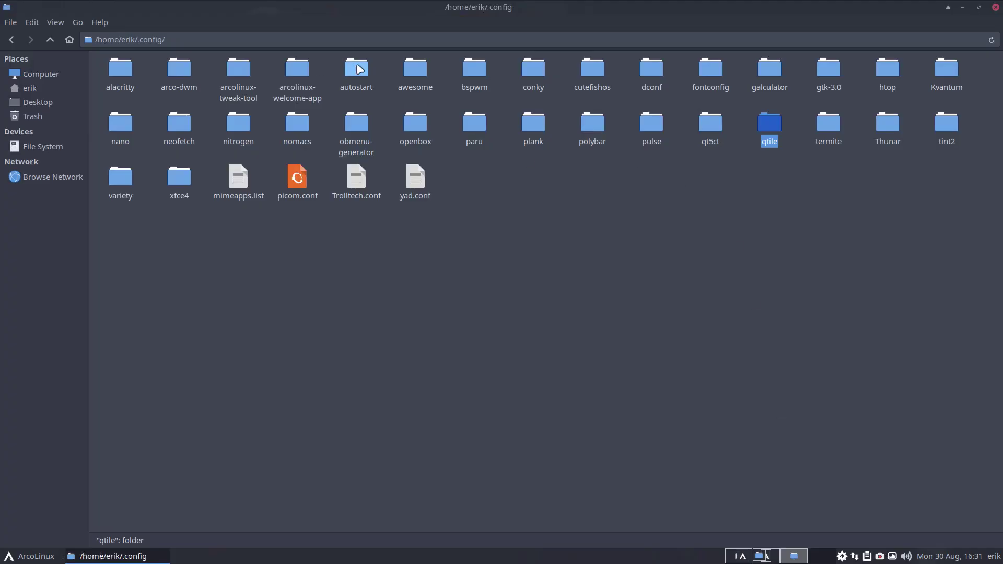
drag(135, 39, 177, 41)
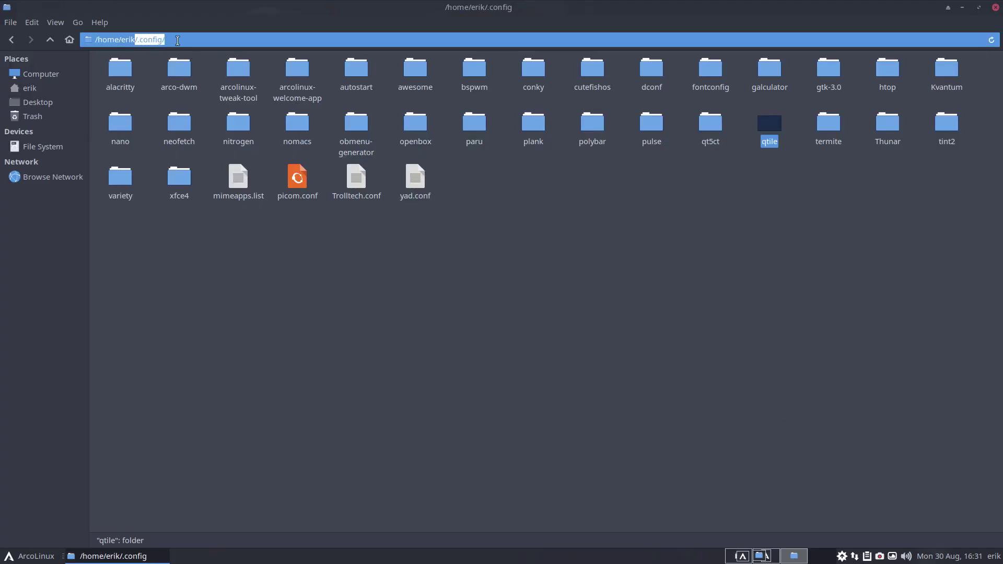
click(422, 74)
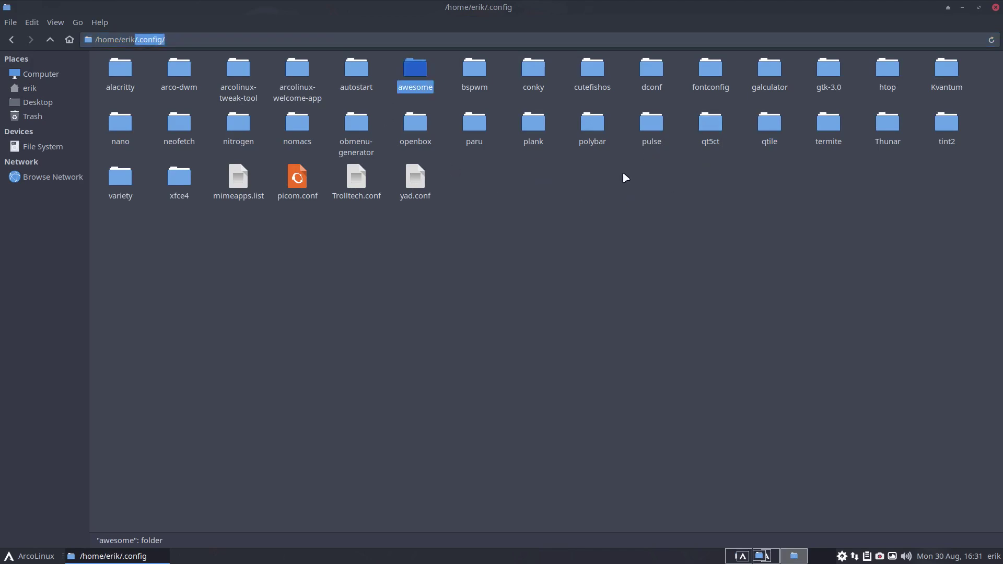
ctrl+click(179, 71)
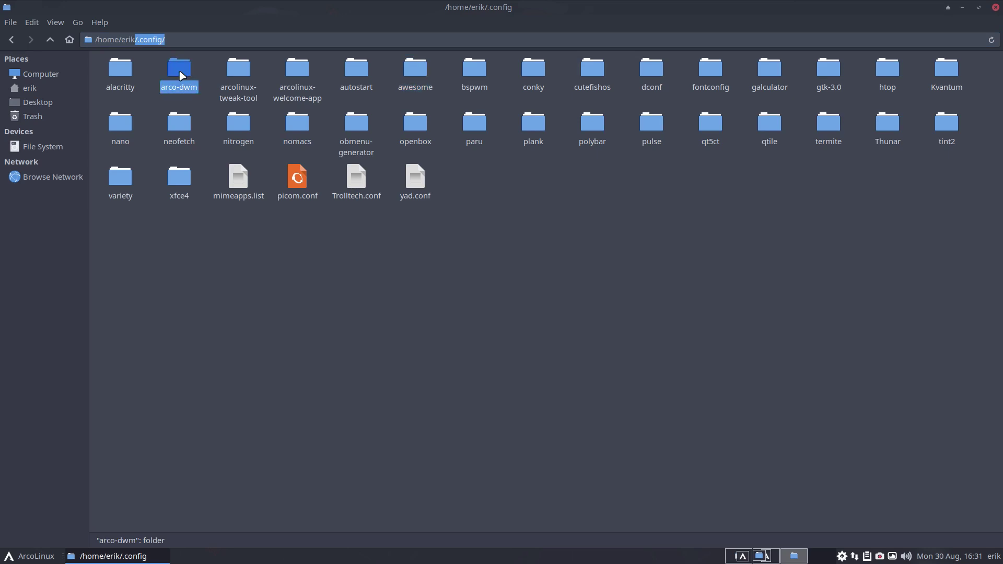
ctrl+click(470, 70)
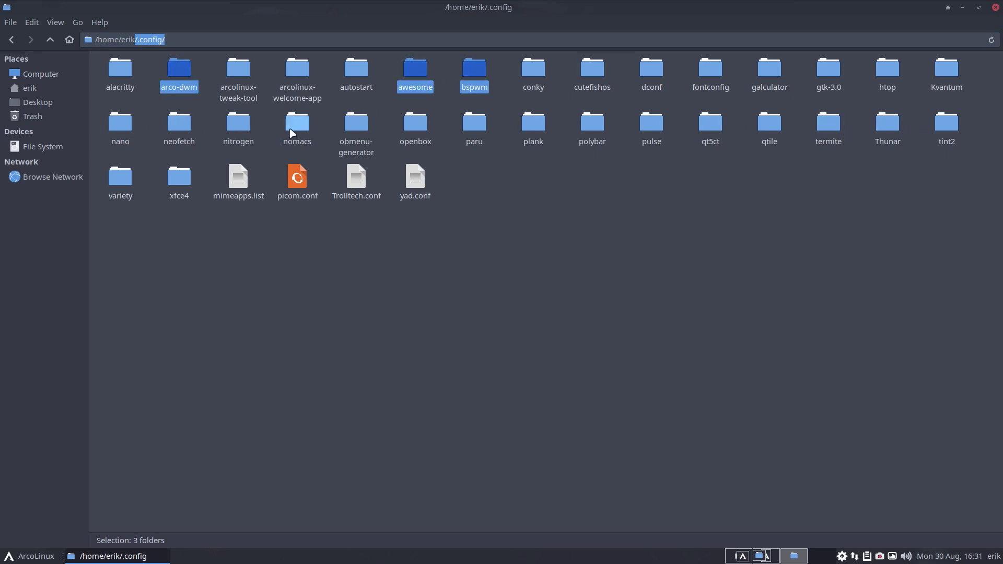
ctrl+click(415, 123)
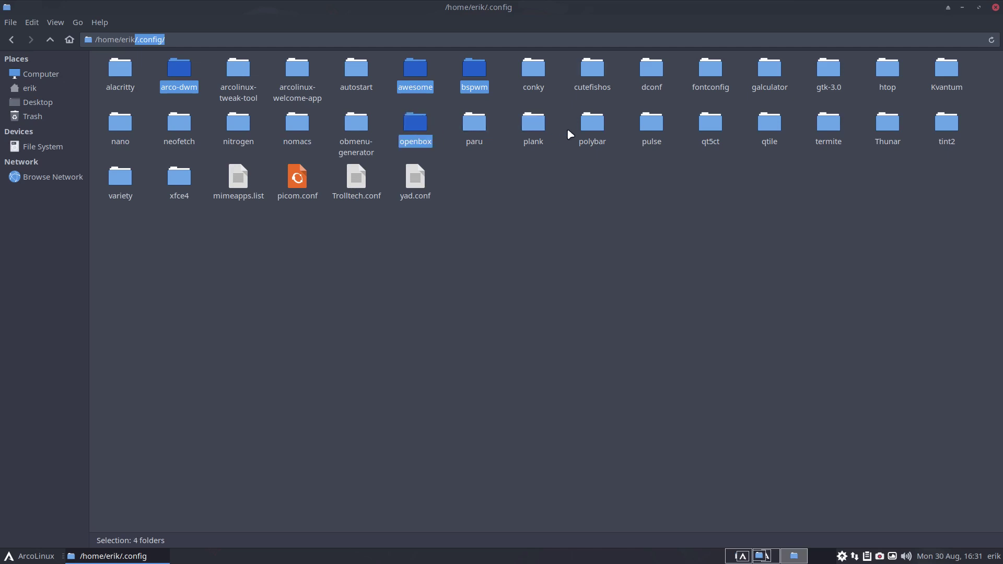
ctrl+click(769, 125)
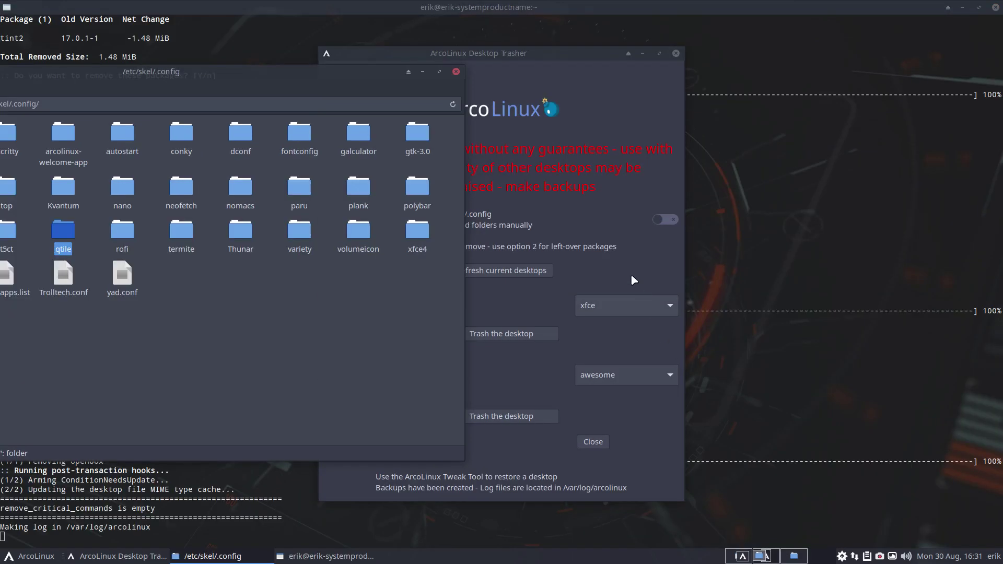
Step: In the Desktop Trasher, refresh the current desktops and trash qtile under Option 1
click(632, 276)
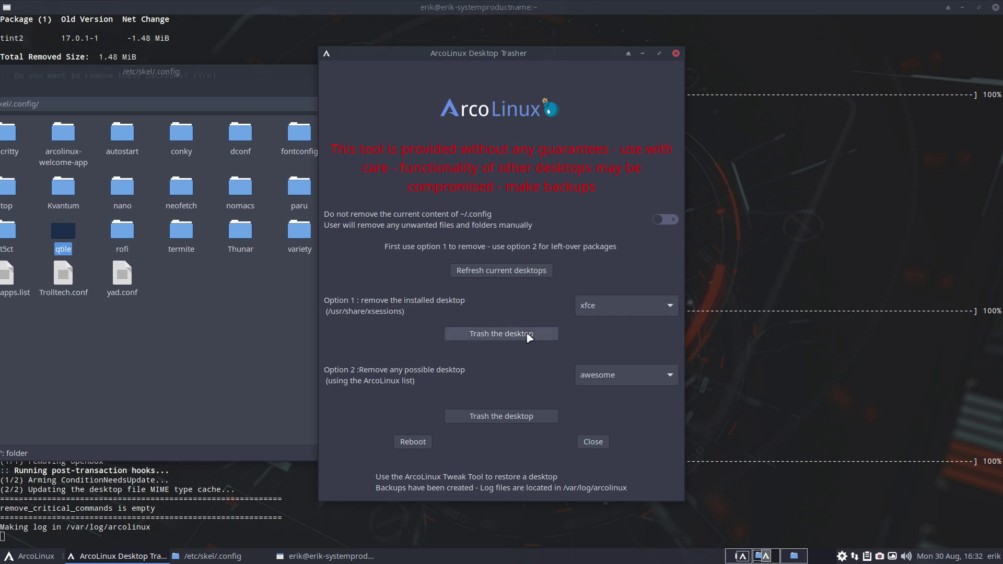
click(591, 309)
click(591, 309)
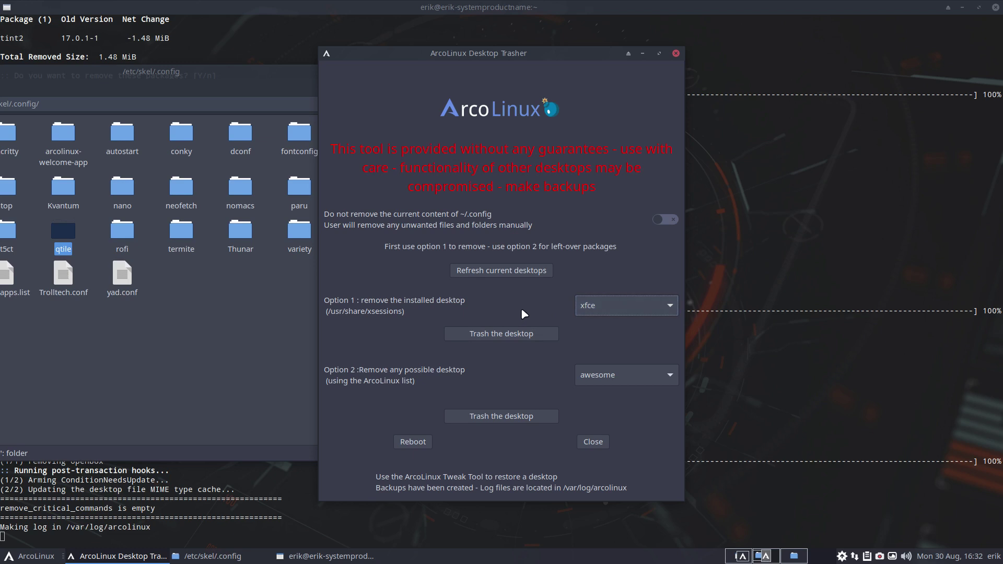
click(508, 274)
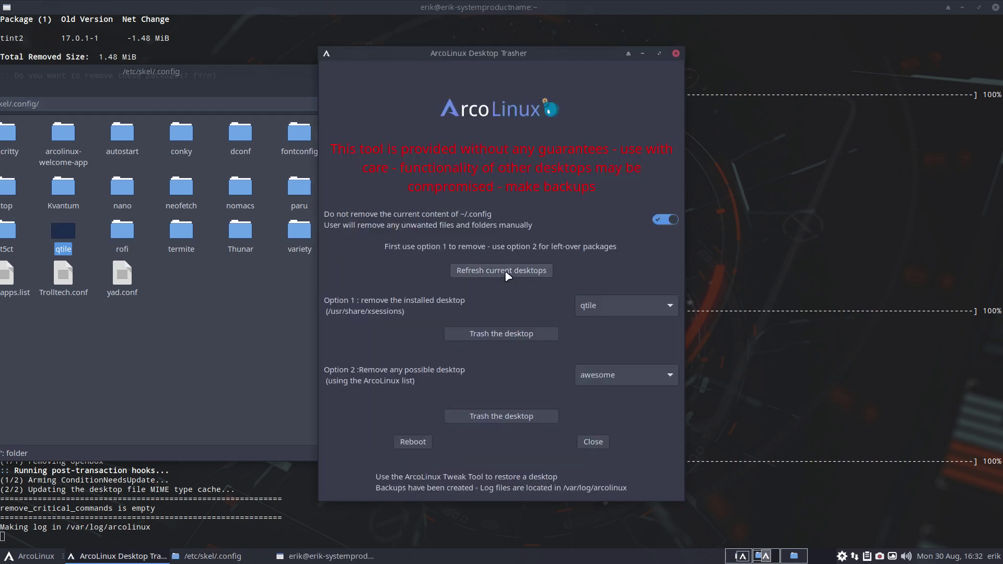
click(597, 308)
click(597, 309)
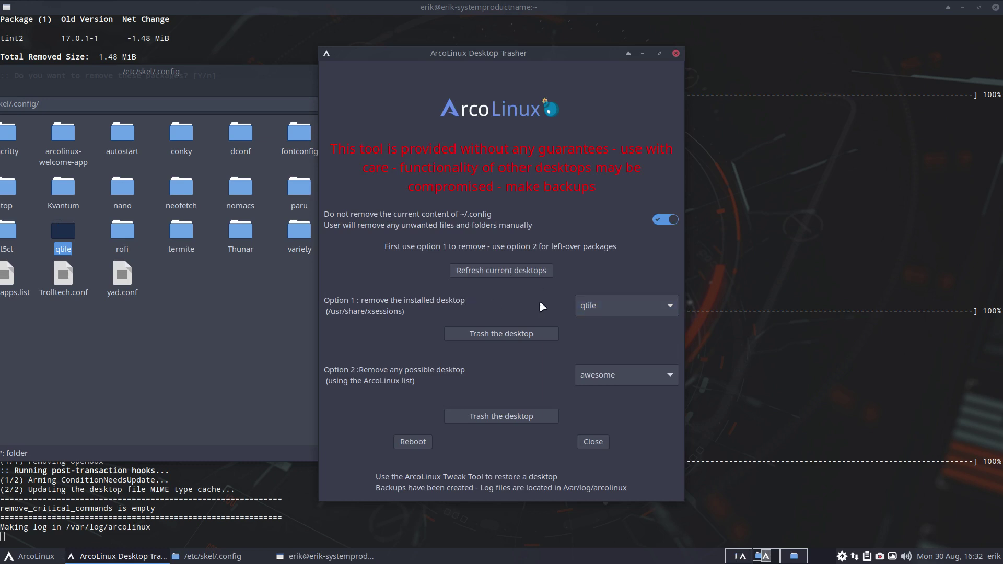
click(519, 336)
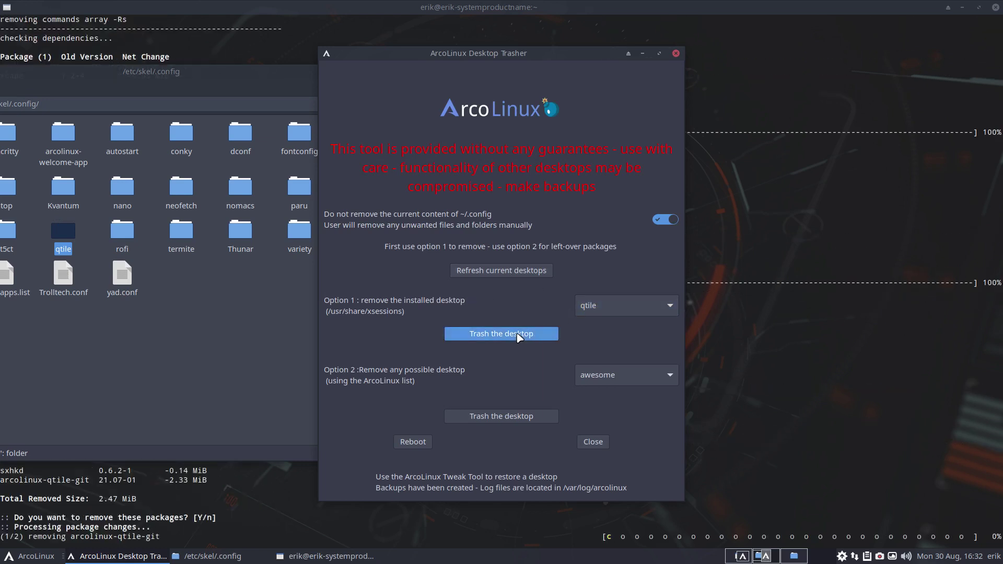
Step: Bring the removal output in the terminal forward, then return to the ArcoLinux Tweak Tool and install qtile again
click(97, 445)
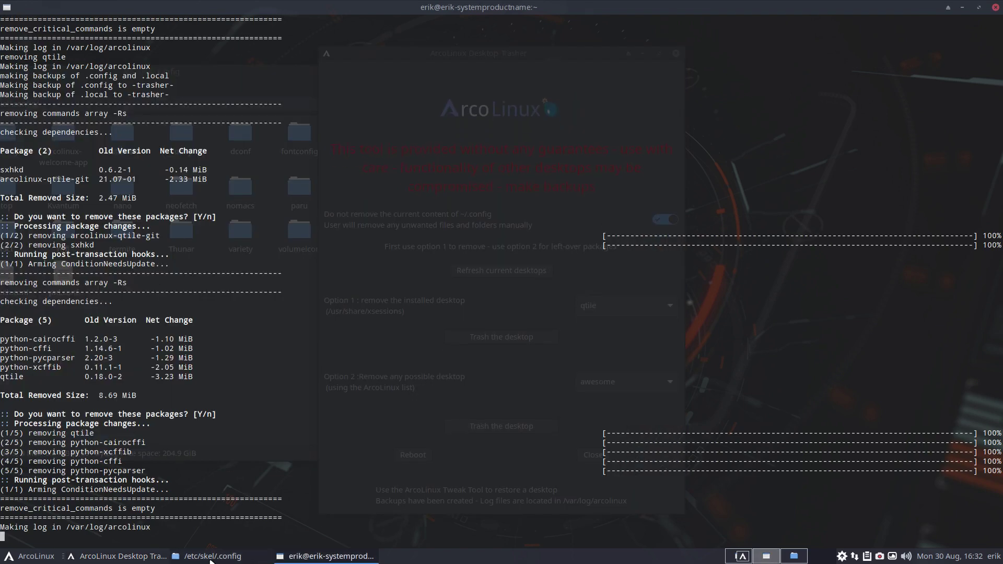
scroll(760, 558, down, 1)
scroll(760, 557, up, 1)
scroll(748, 558, down, 1)
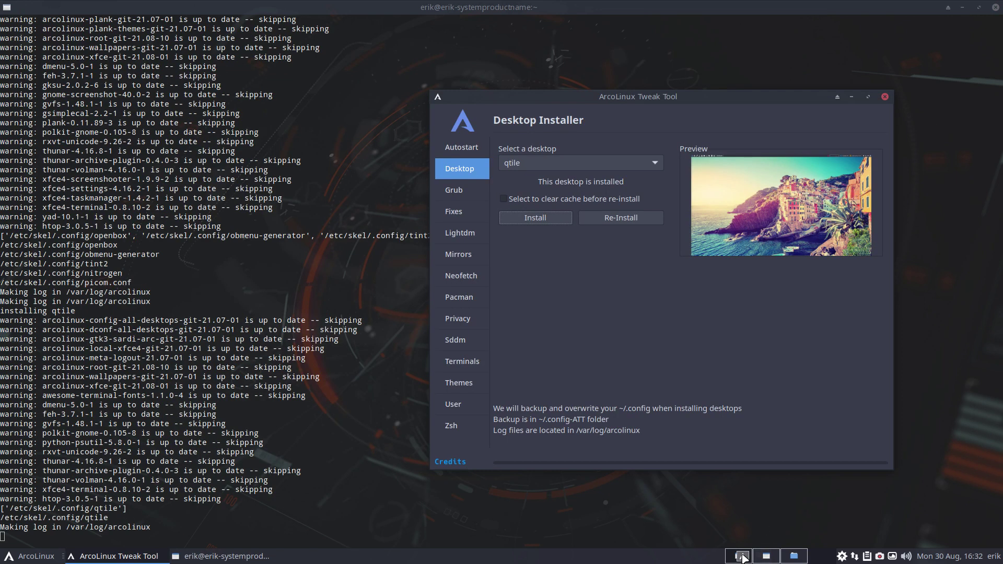
click(570, 215)
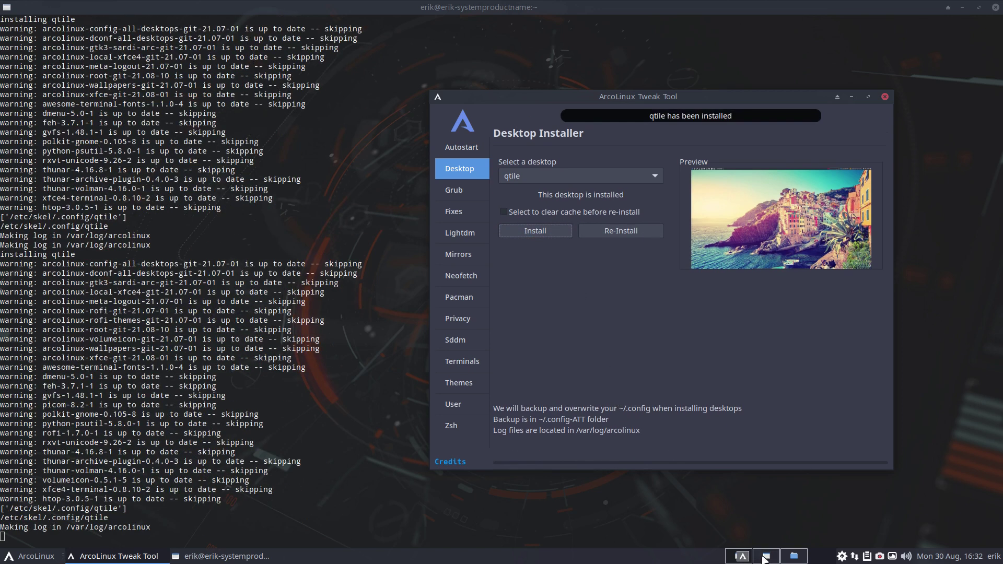
Step: In the Desktop Trasher, refresh the desktops, turn off "Do not remove the current content of ~/.config" and trash qtile under Option 1
click(760, 559)
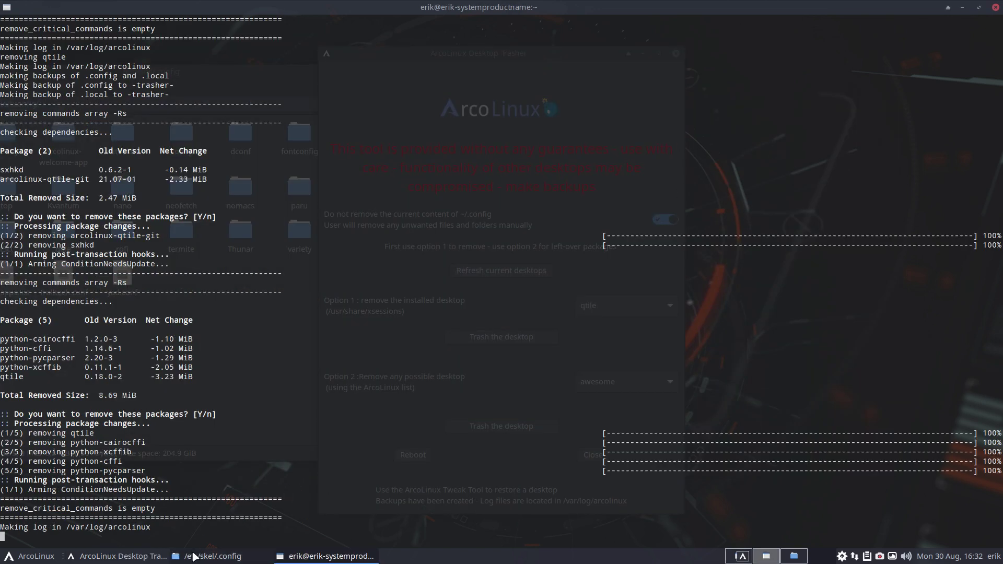
click(121, 556)
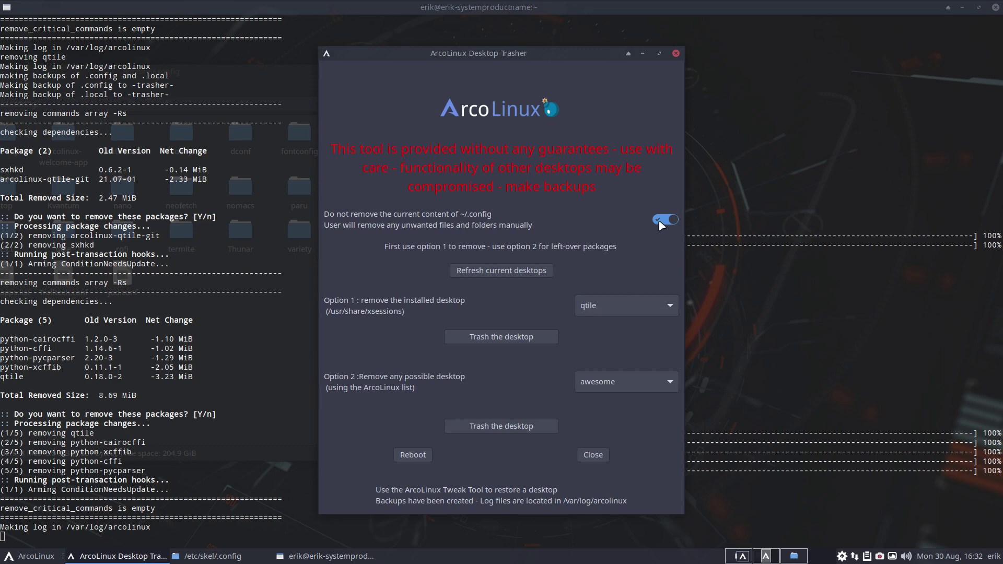
click(491, 270)
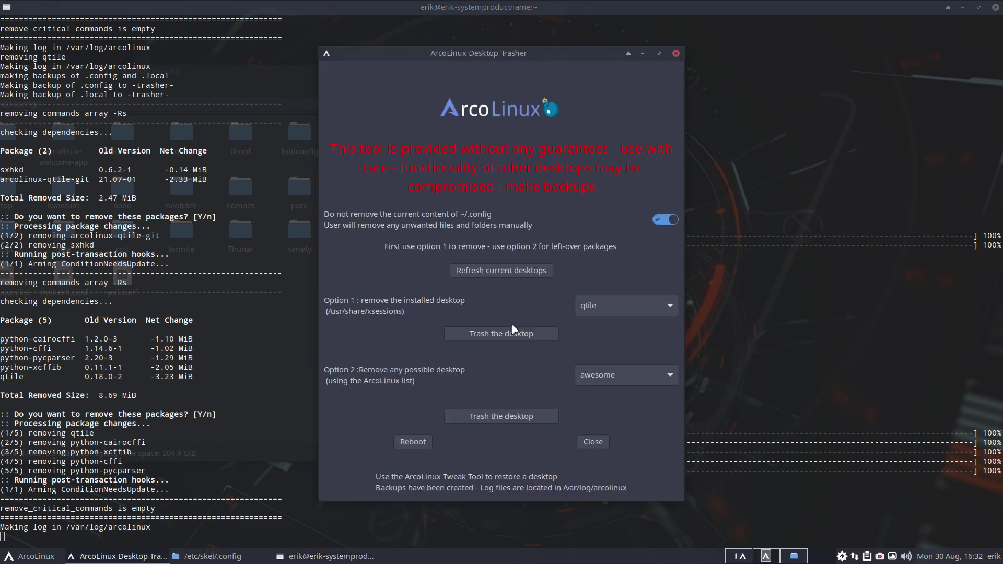
click(658, 220)
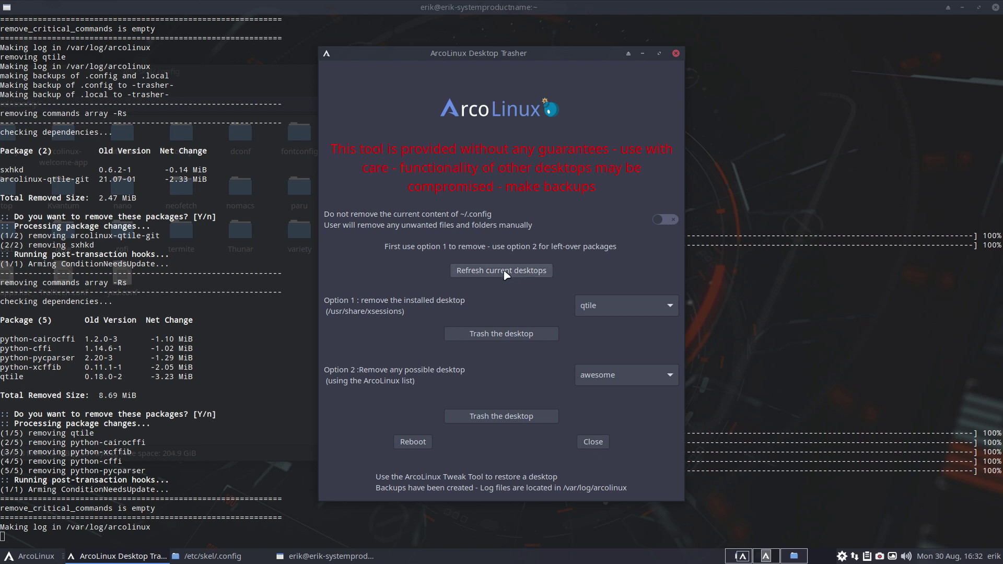
click(665, 219)
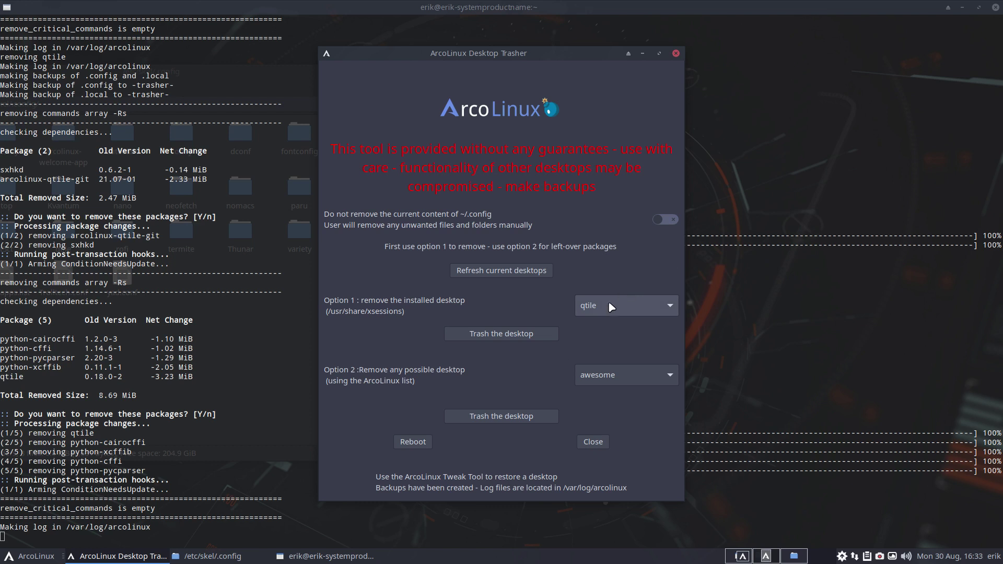
click(502, 338)
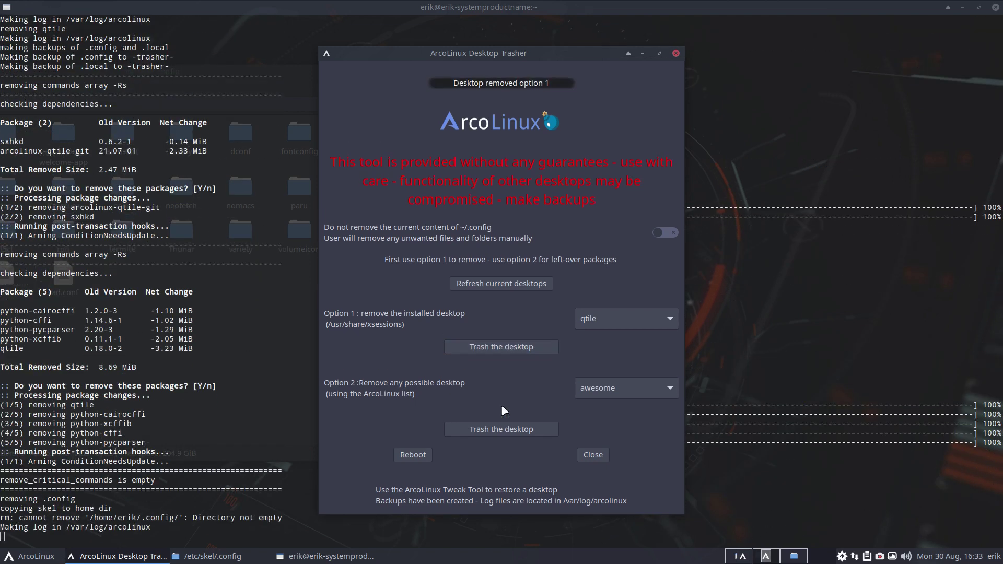
Step: Examine the remaining contents of the home .config folder and select the xfce4 folder
click(797, 551)
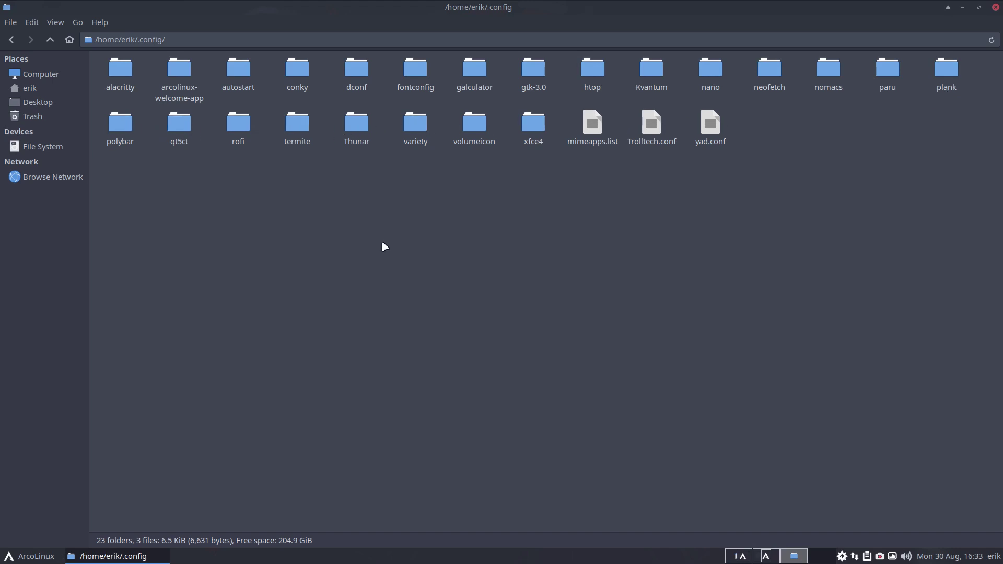
click(536, 125)
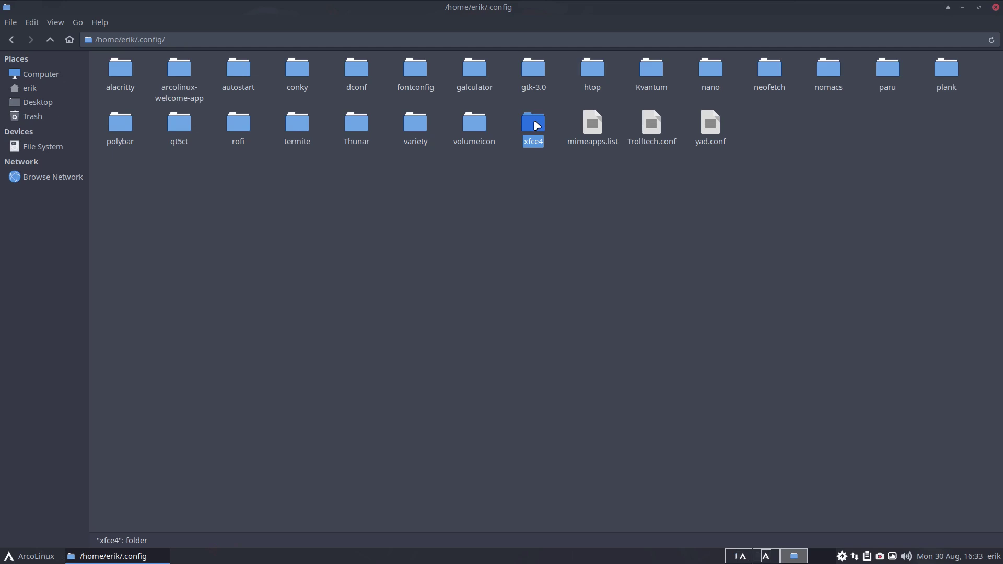
Step: Return to the Desktop Trasher and refresh the list of current desktops
click(749, 559)
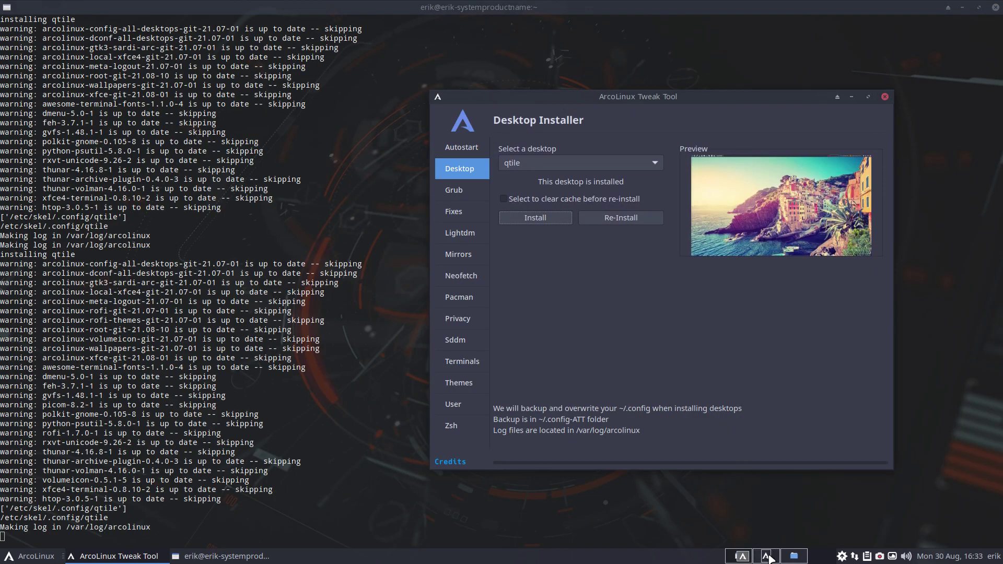
click(772, 556)
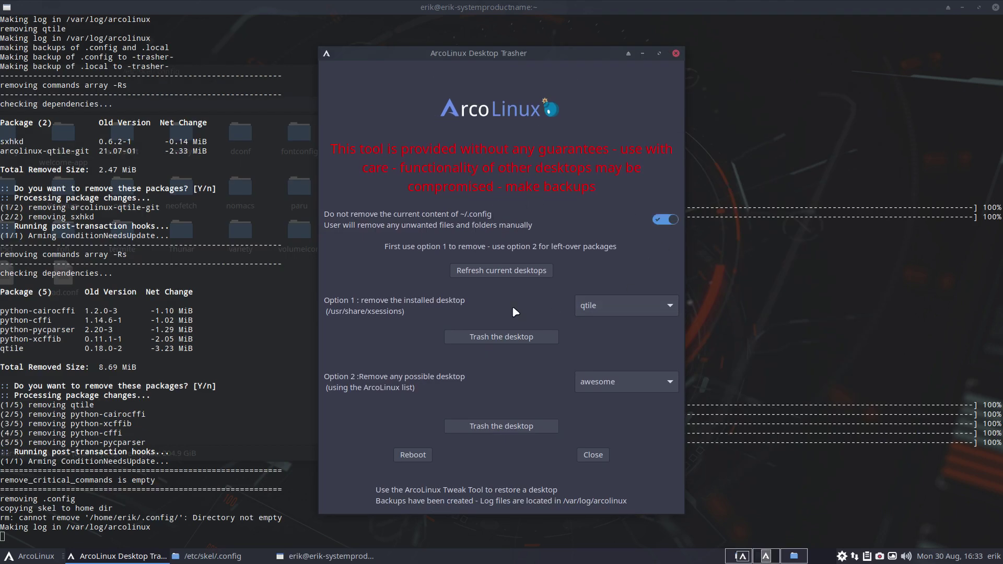
click(502, 270)
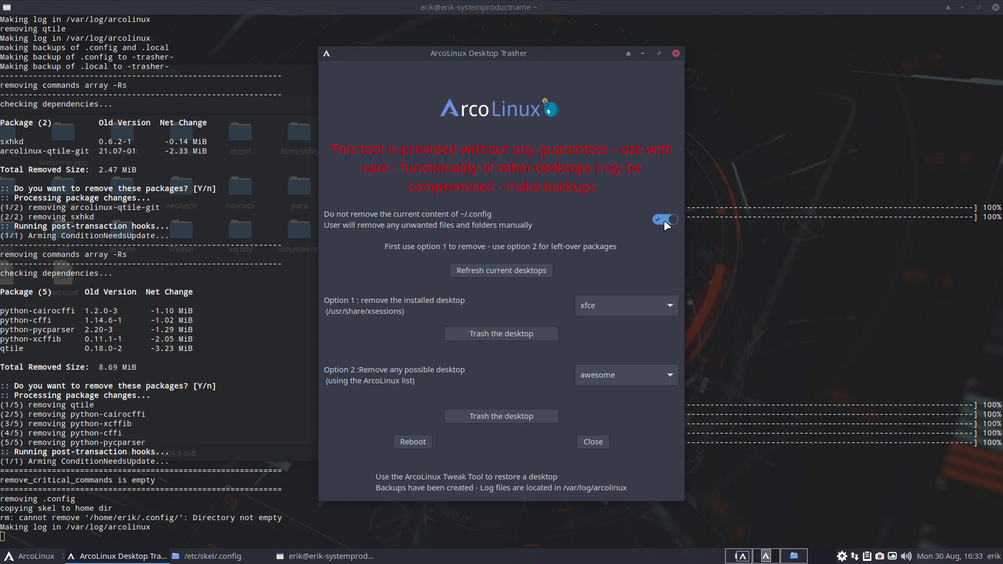
Step: Go back to the home .config folder, highlight all of its folders and files, and clear the selection
click(794, 557)
drag(107, 179, 966, 61)
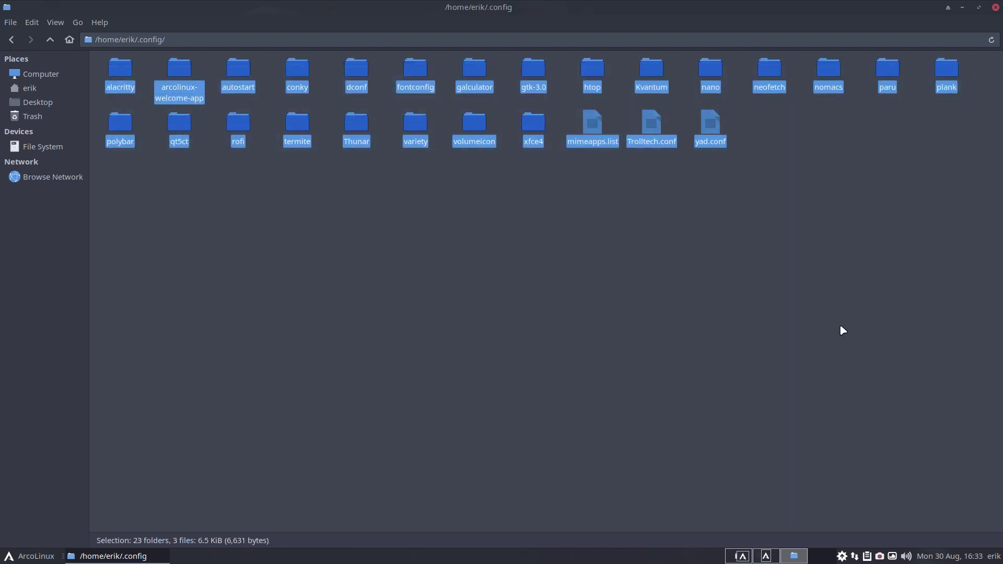
click(836, 322)
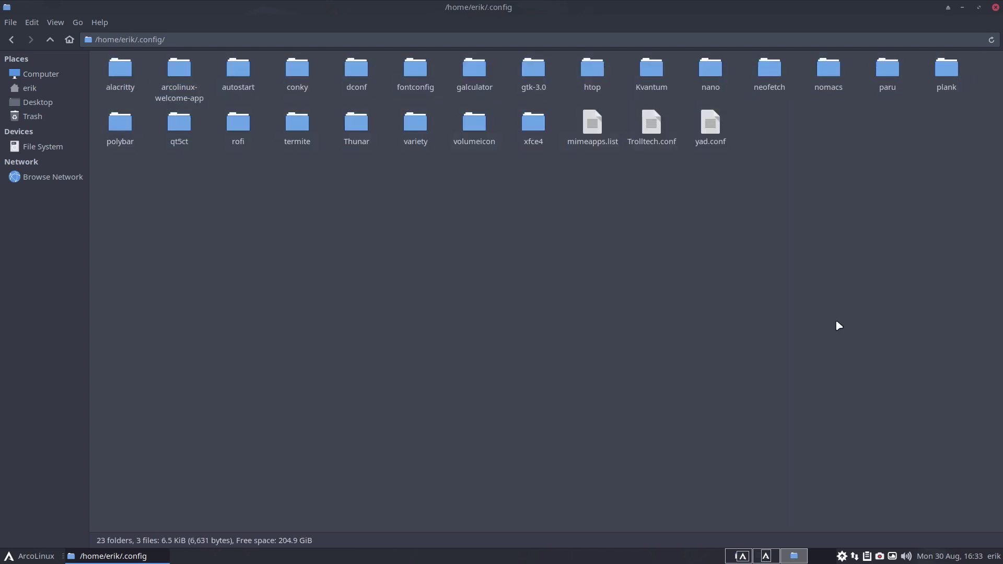